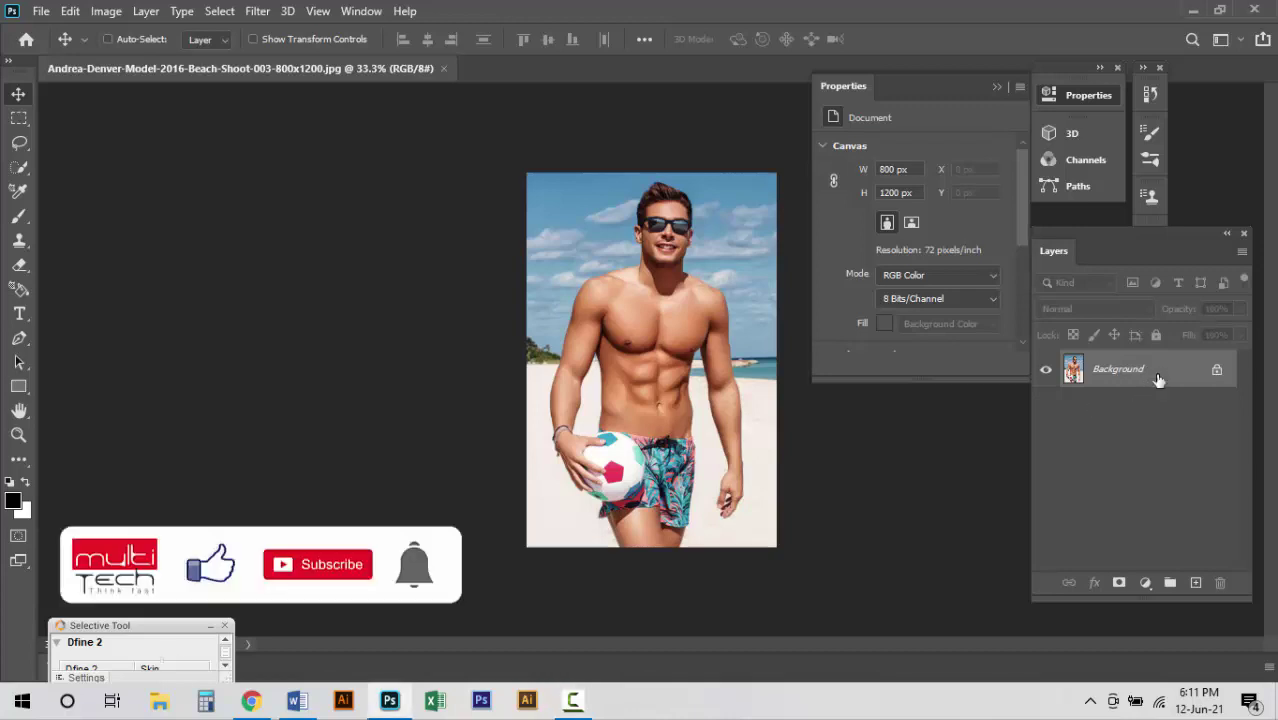
Convert the beach photo's locked Background into an editable layer named Layer 0.
double_click(1157, 378)
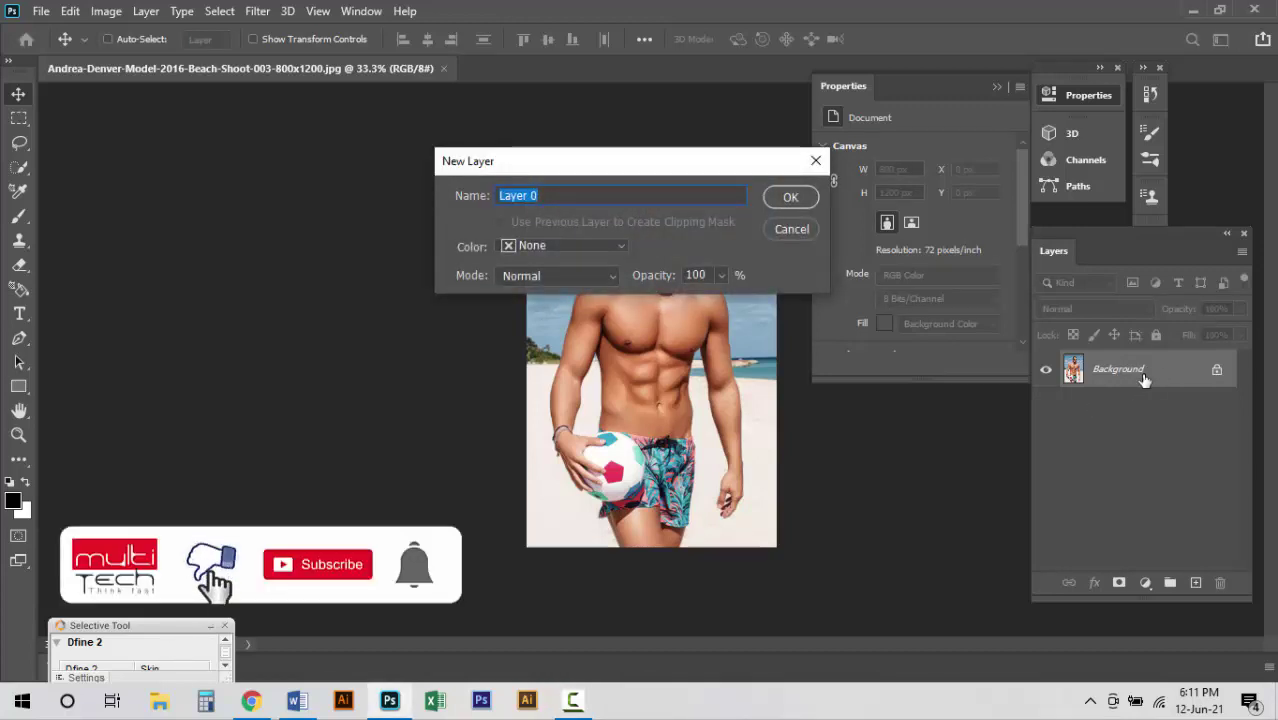
click(790, 197)
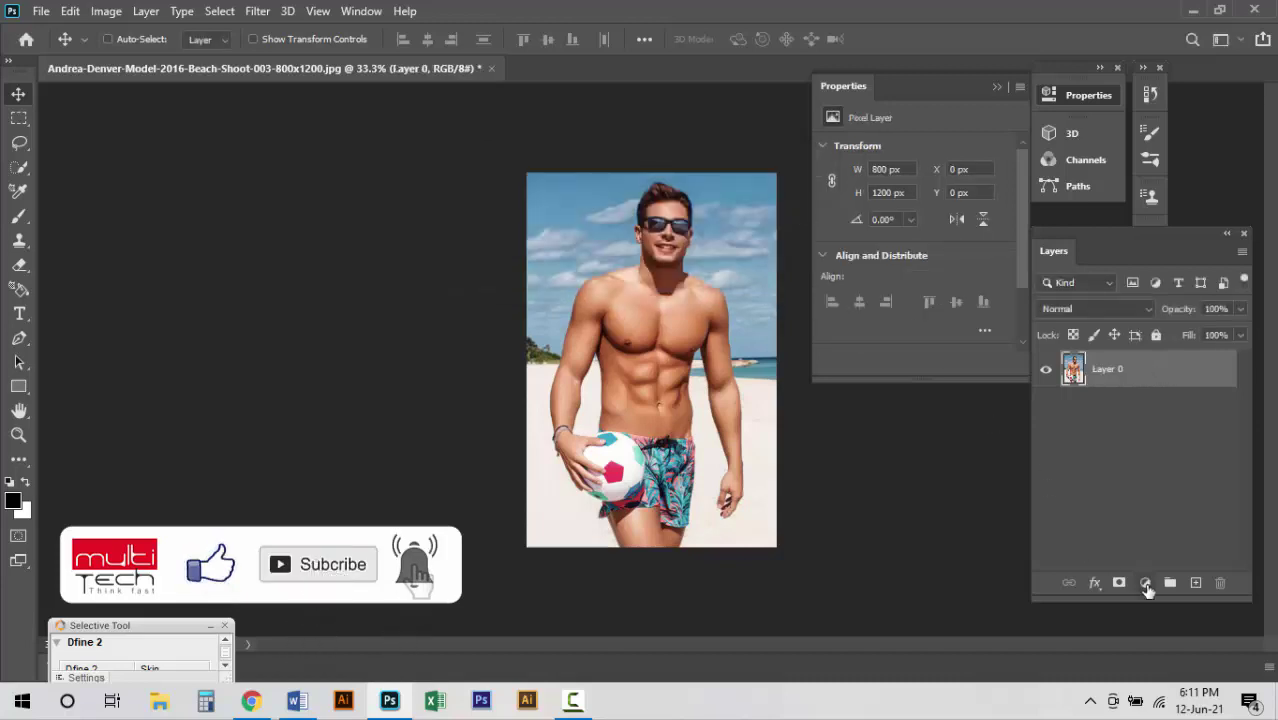
Add a black Solid Color fill layer above the beach photo.
click(1145, 584)
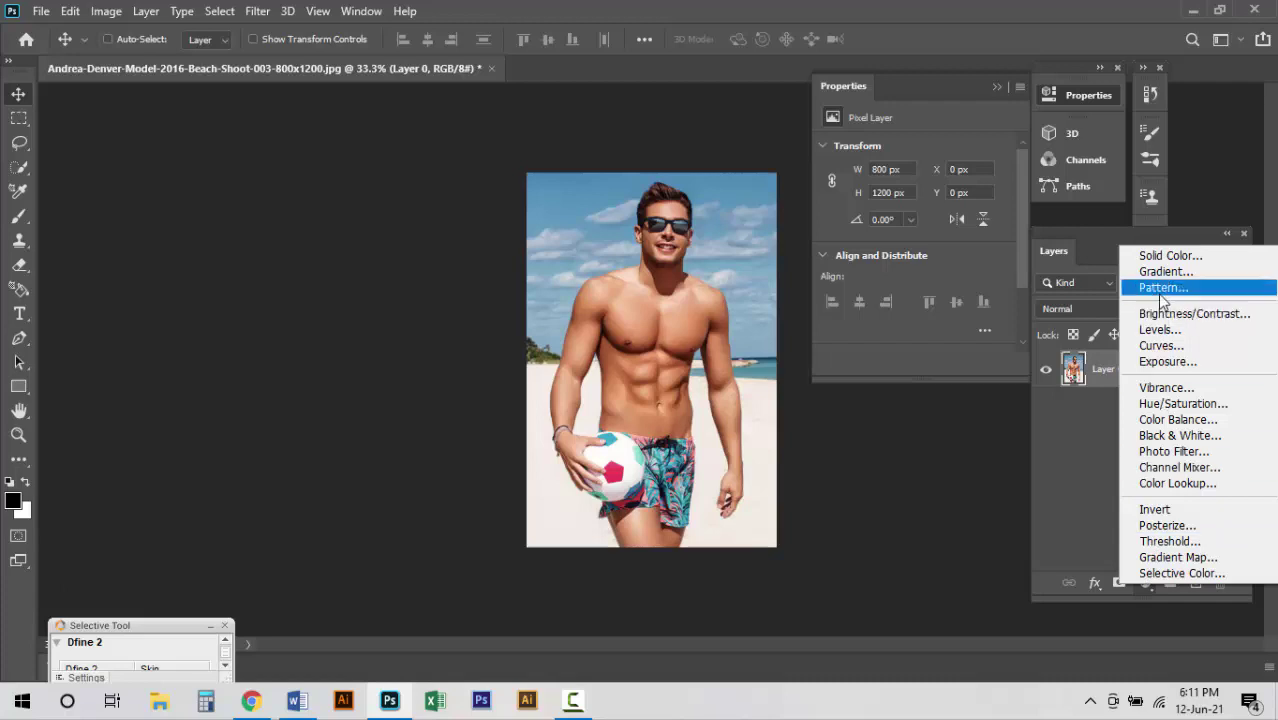
click(1168, 257)
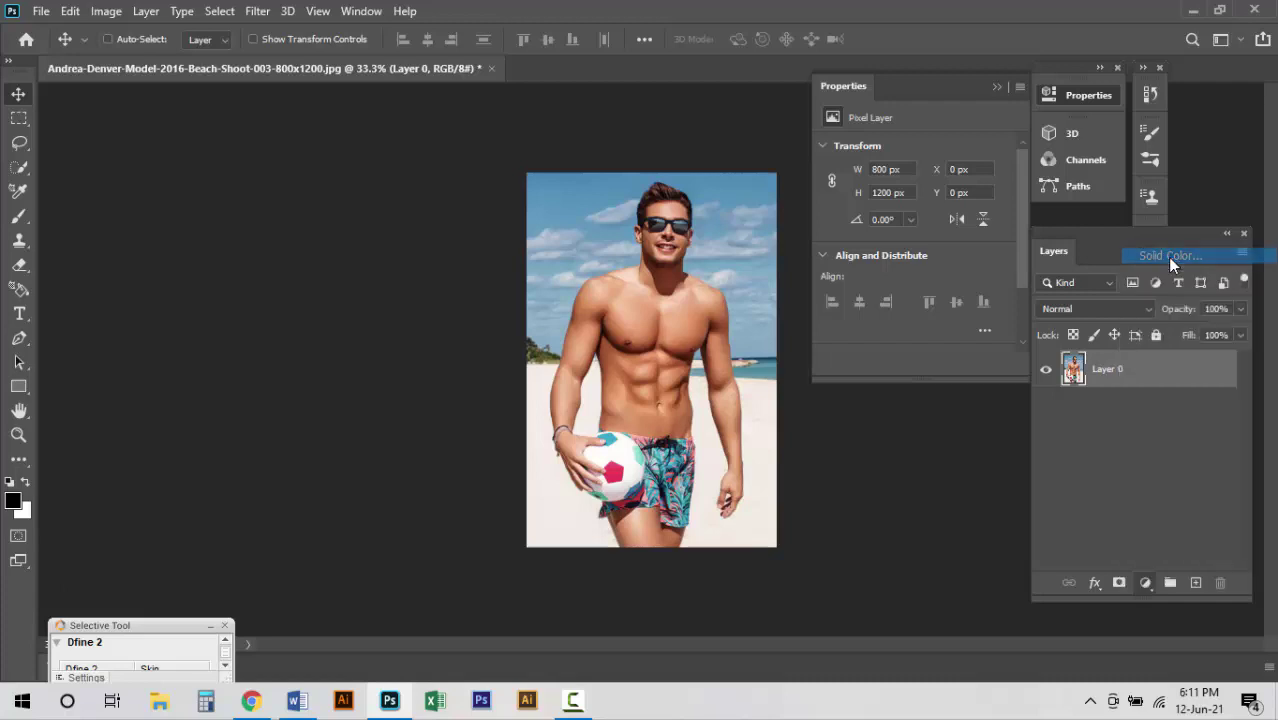
mouse_move(492, 341)
mouse_down()
mouse_move(597, 187)
mouse_move(438, 388)
mouse_up()
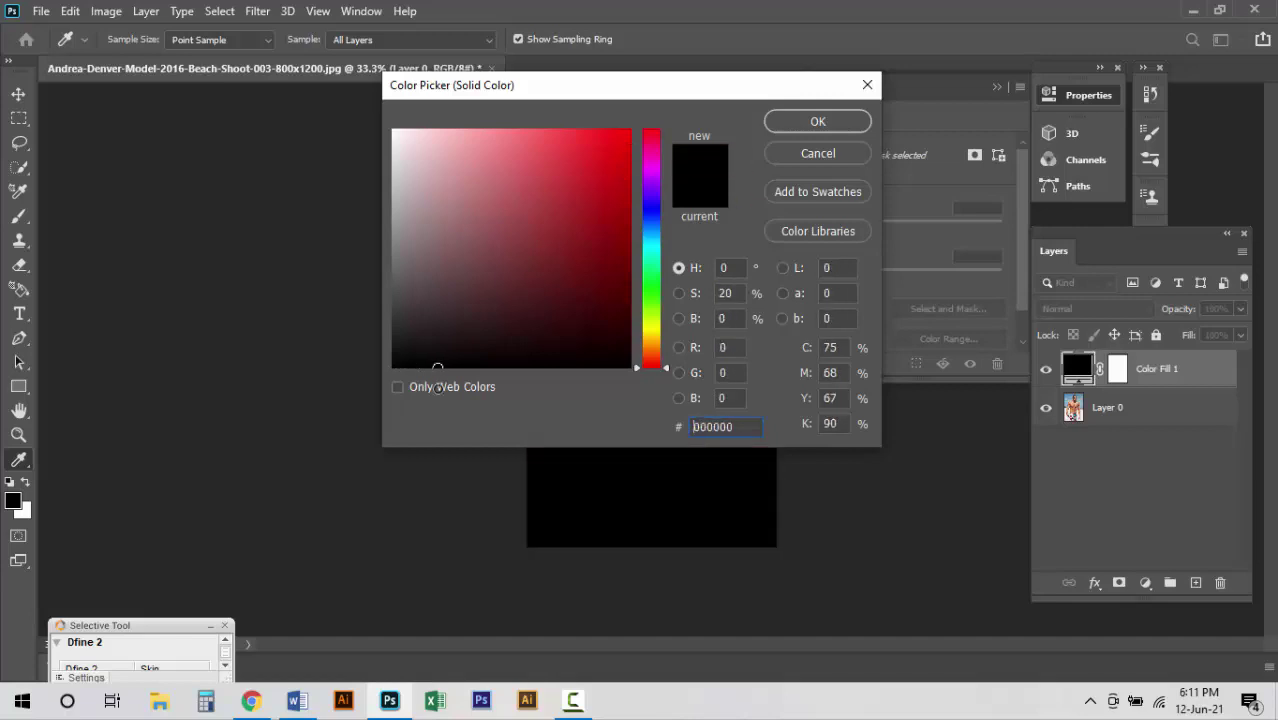
click(786, 121)
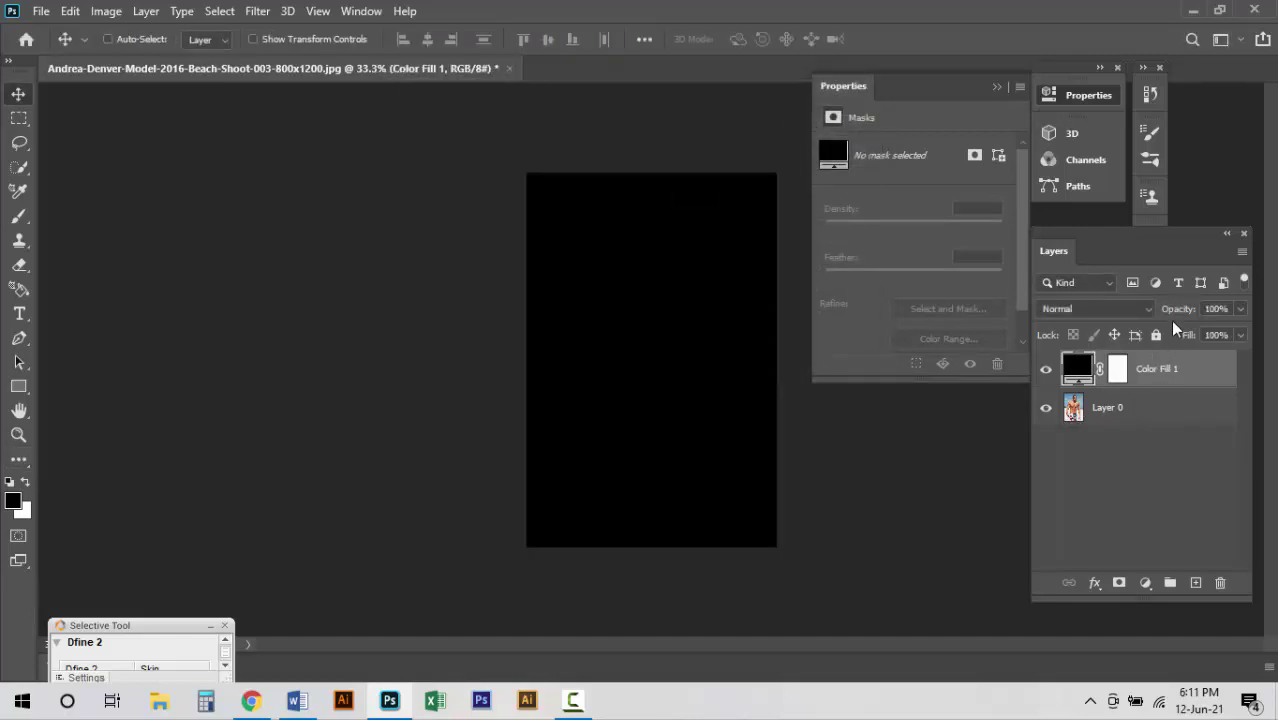
Lower the black fill's opacity to 65% and bring the man's head into view.
drag(1172, 313, 1148, 313)
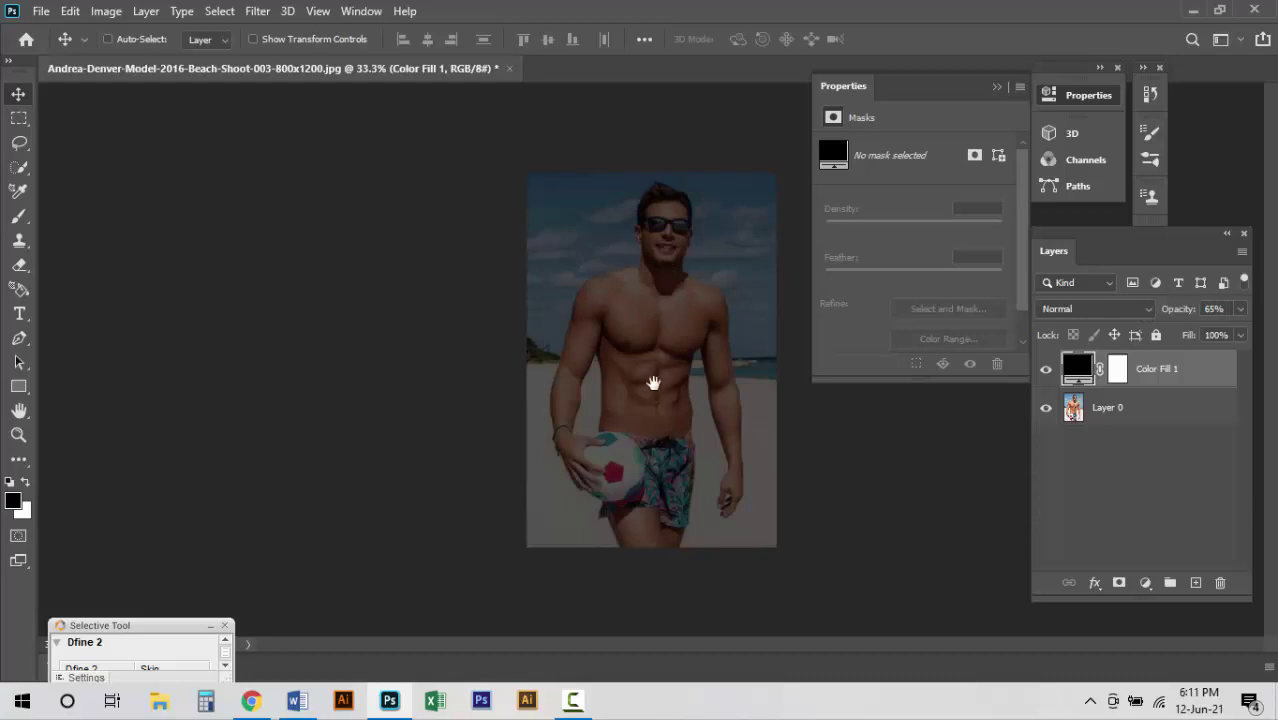
scroll(699, 200, up, 1)
scroll(656, 220, up, 1)
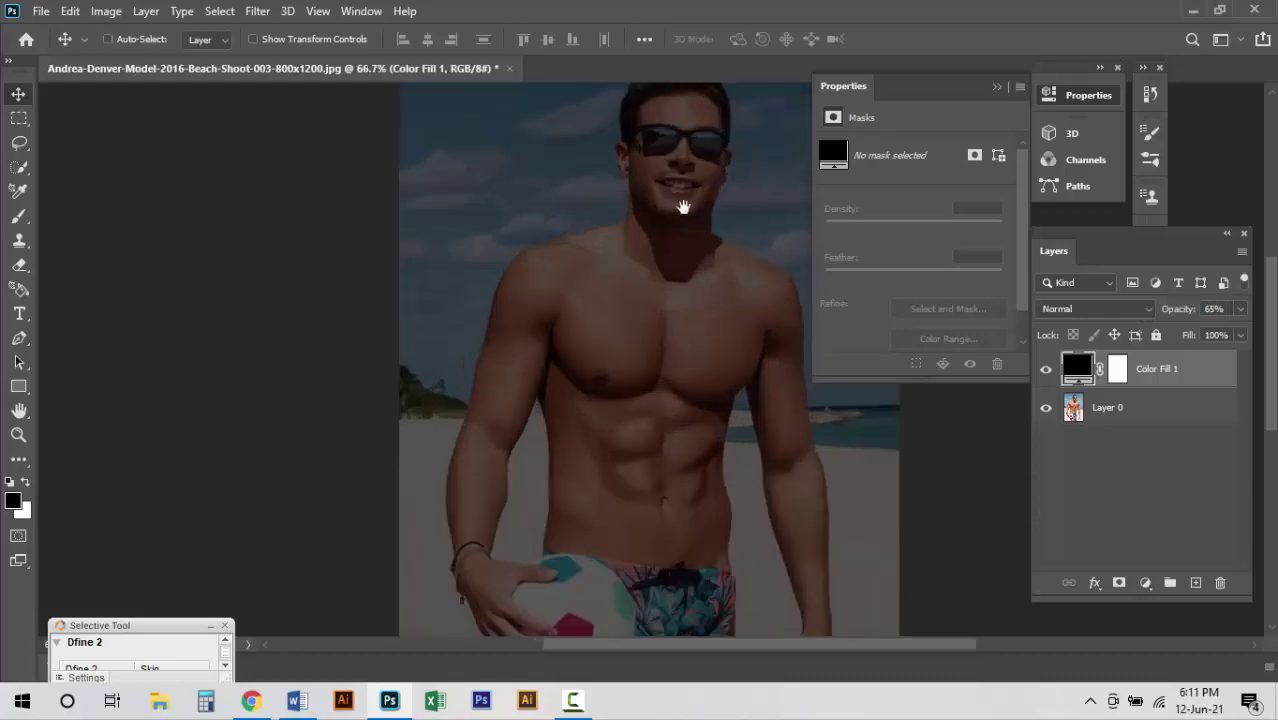
drag(684, 205, 627, 432)
scroll(624, 310, up, 1)
scroll(622, 289, up, 1)
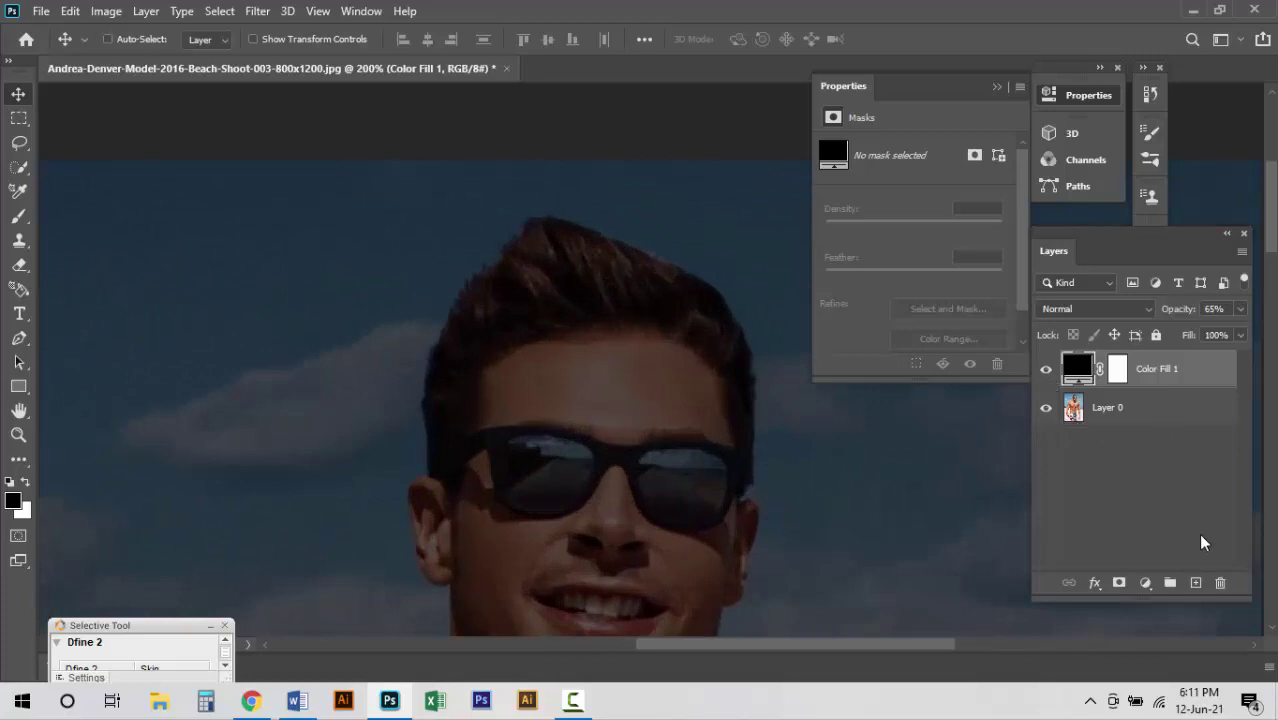
Create a new empty layer above Color Fill 1 and name it 'line'.
click(1195, 583)
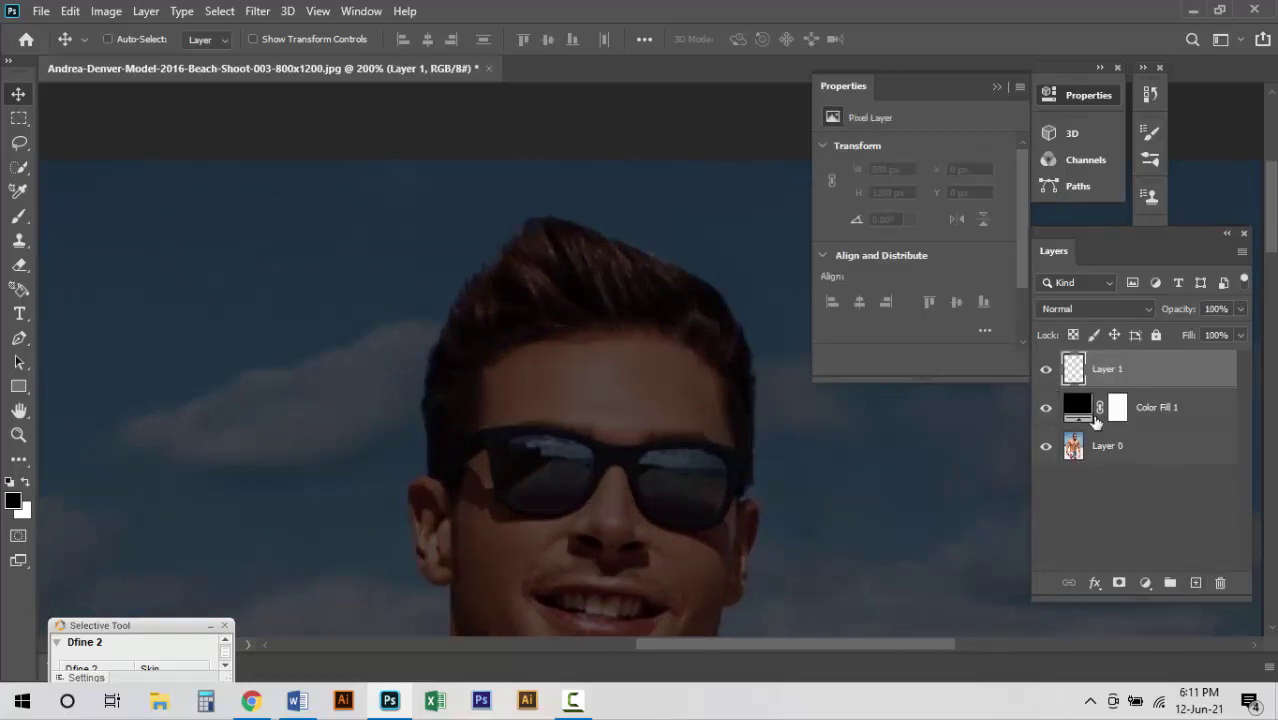
double_click(1115, 372)
text(s)
key(Return)
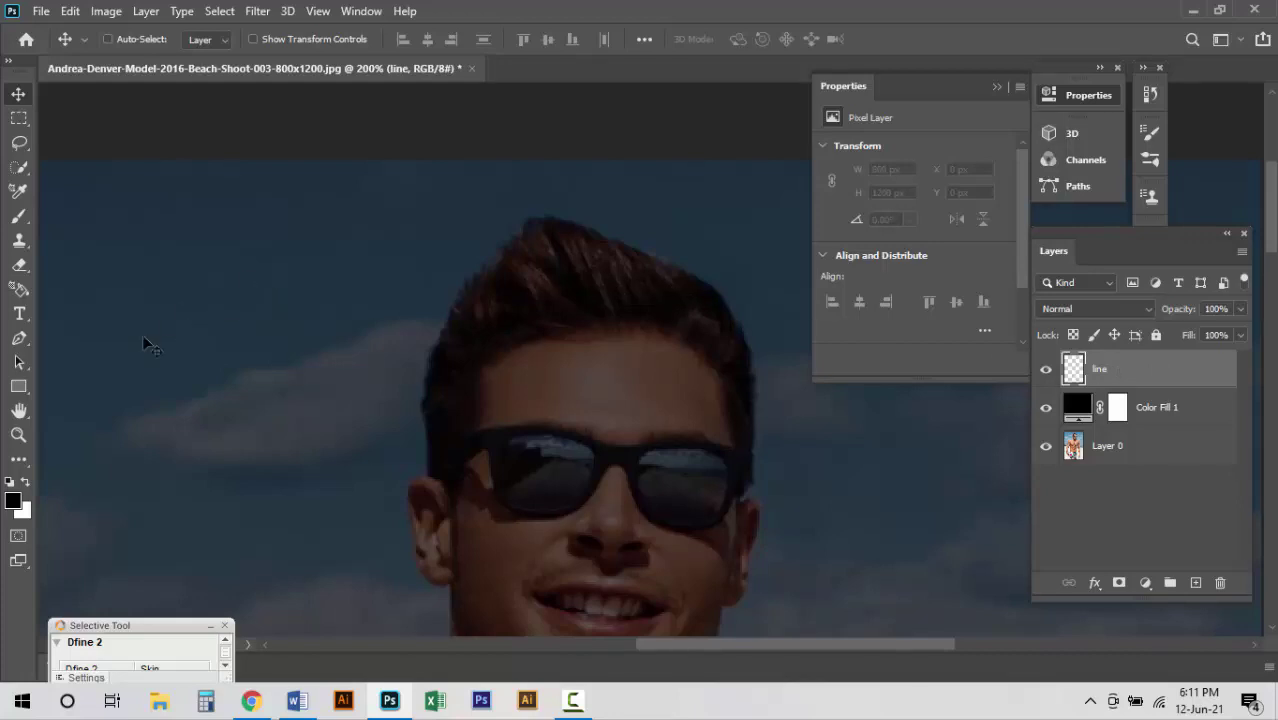
Make white the foreground colour and select the Brush Tool.
click(26, 484)
click(18, 215)
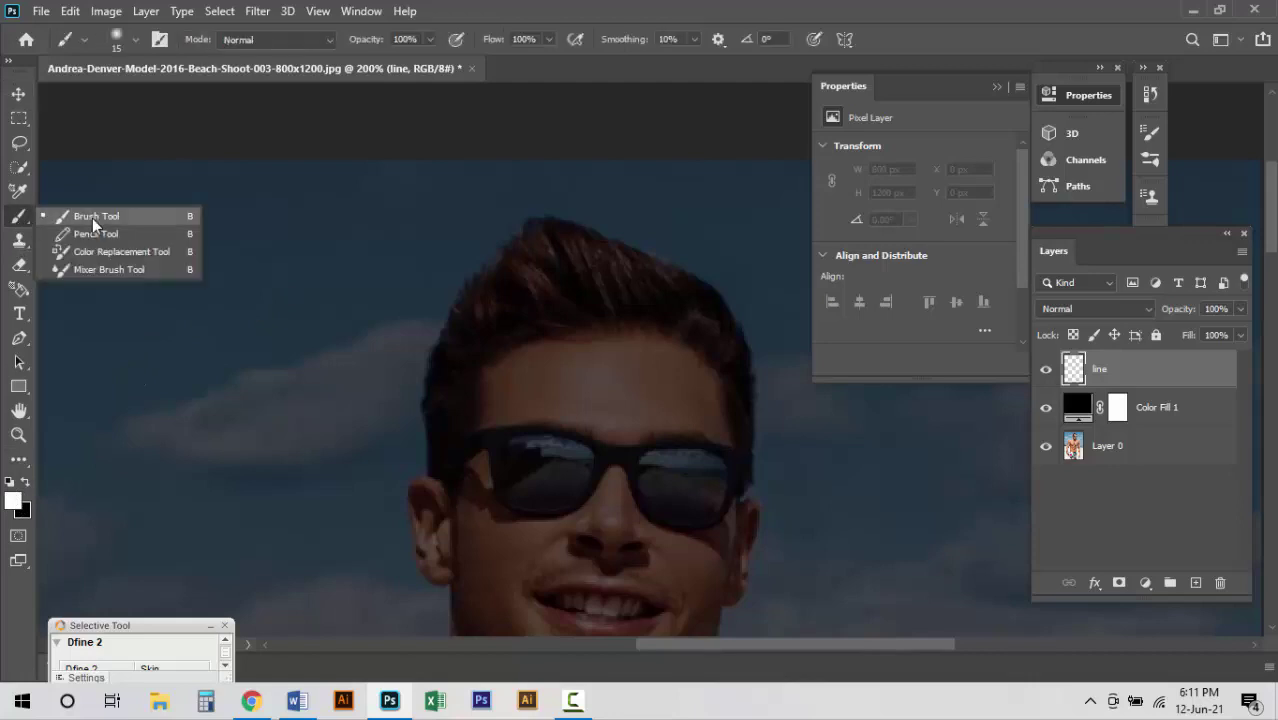
click(92, 218)
Choose the Hard Round brush preset, set smoothing to 21% and shrink the brush to size 9.
click(130, 39)
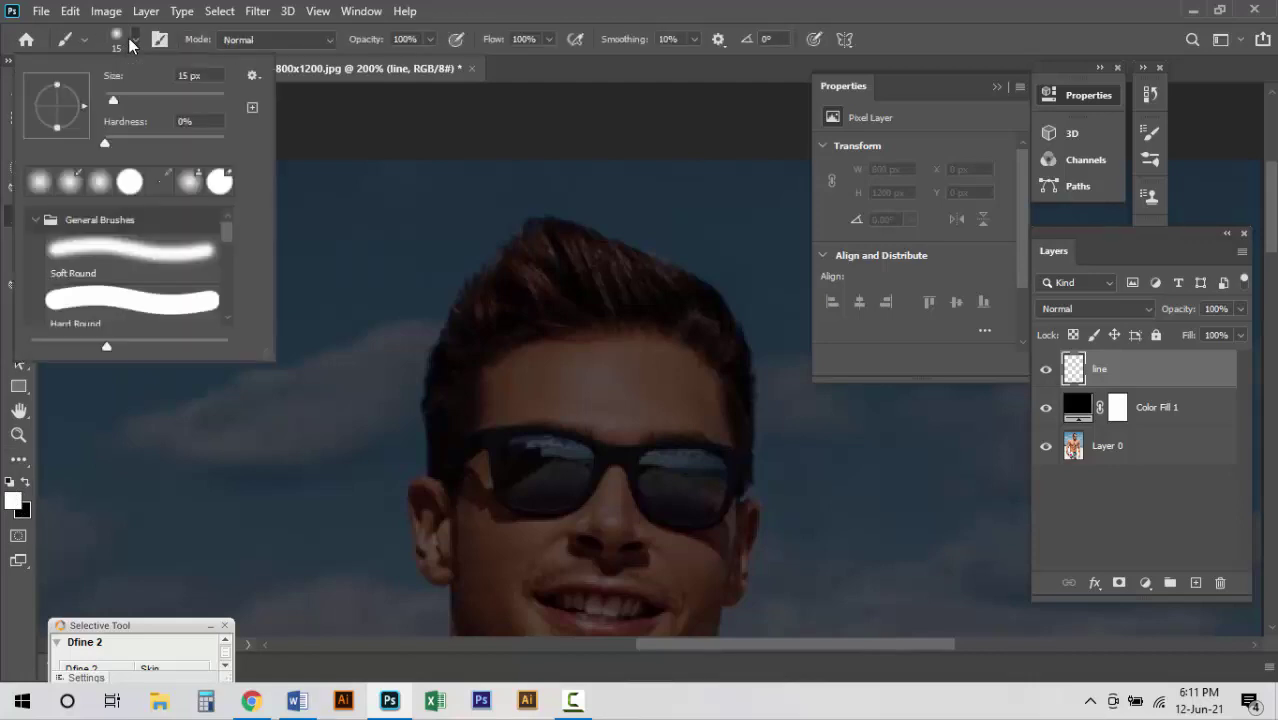
scroll(182, 260, down, 1)
scroll(182, 260, down, 1)
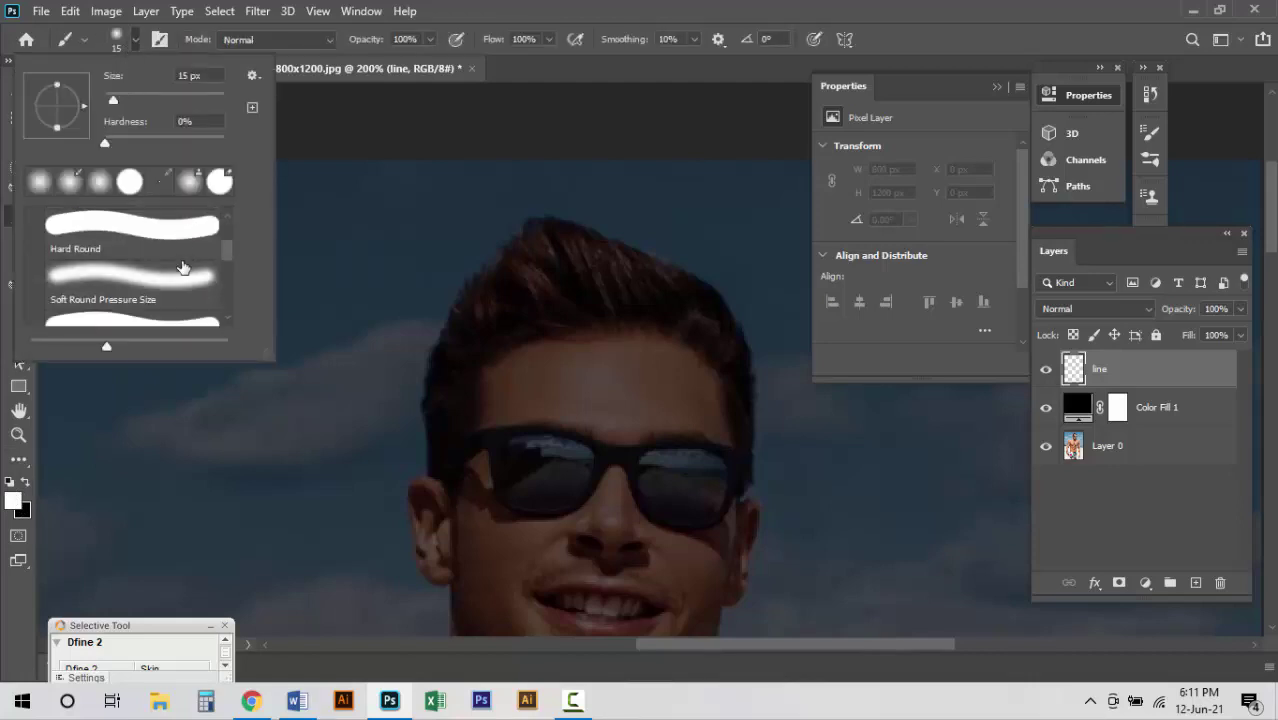
scroll(182, 260, down, 1)
drag(270, 357, 326, 578)
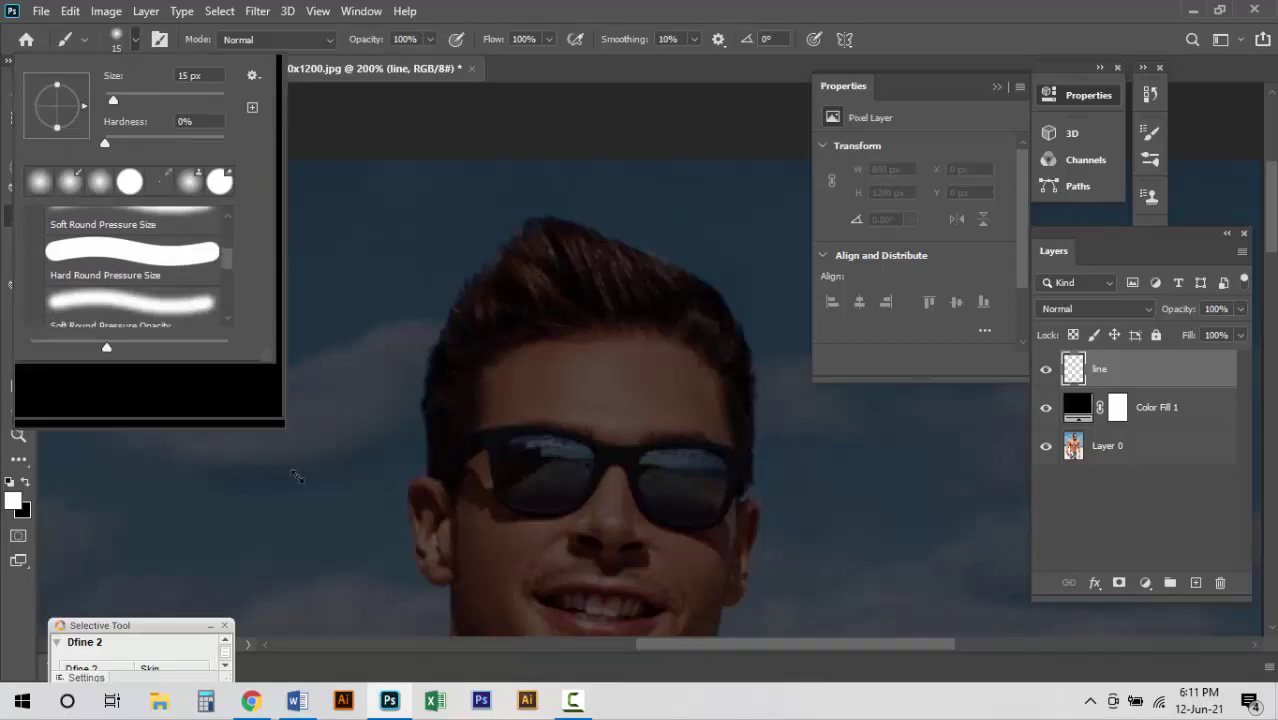
scroll(188, 342, down, 1)
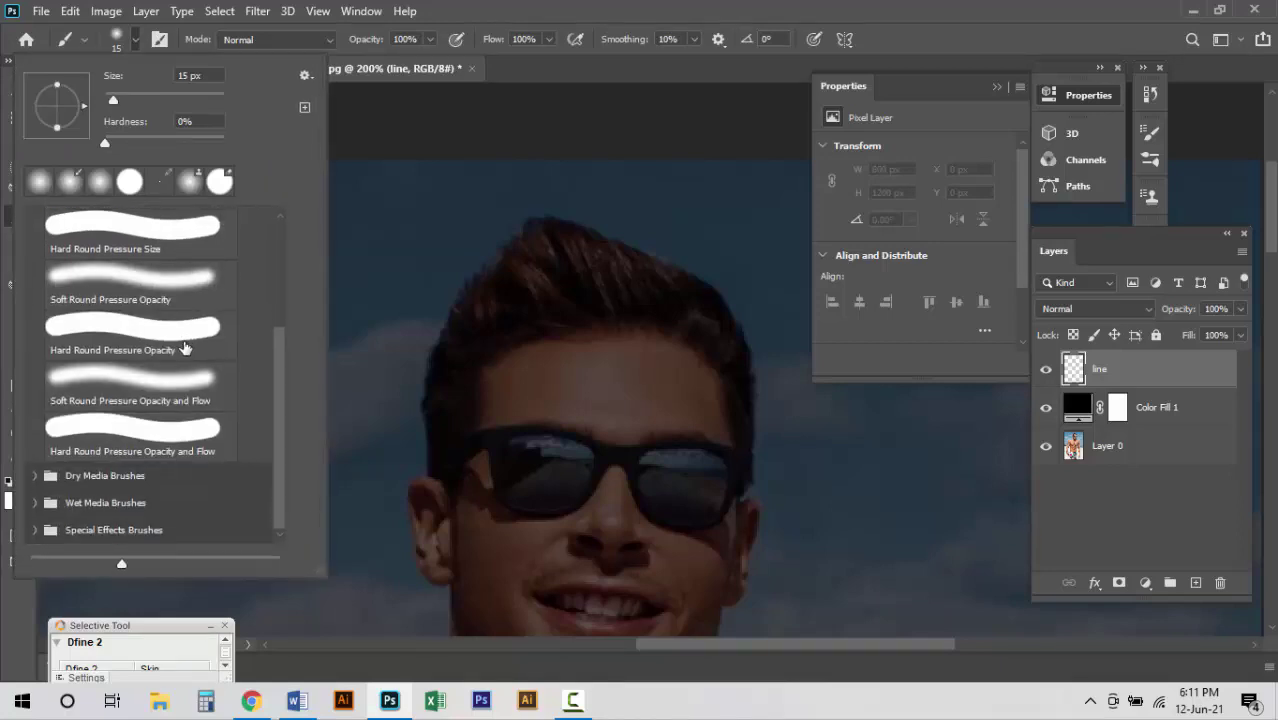
scroll(184, 347, up, 1)
scroll(180, 355, up, 2)
scroll(180, 360, down, 1)
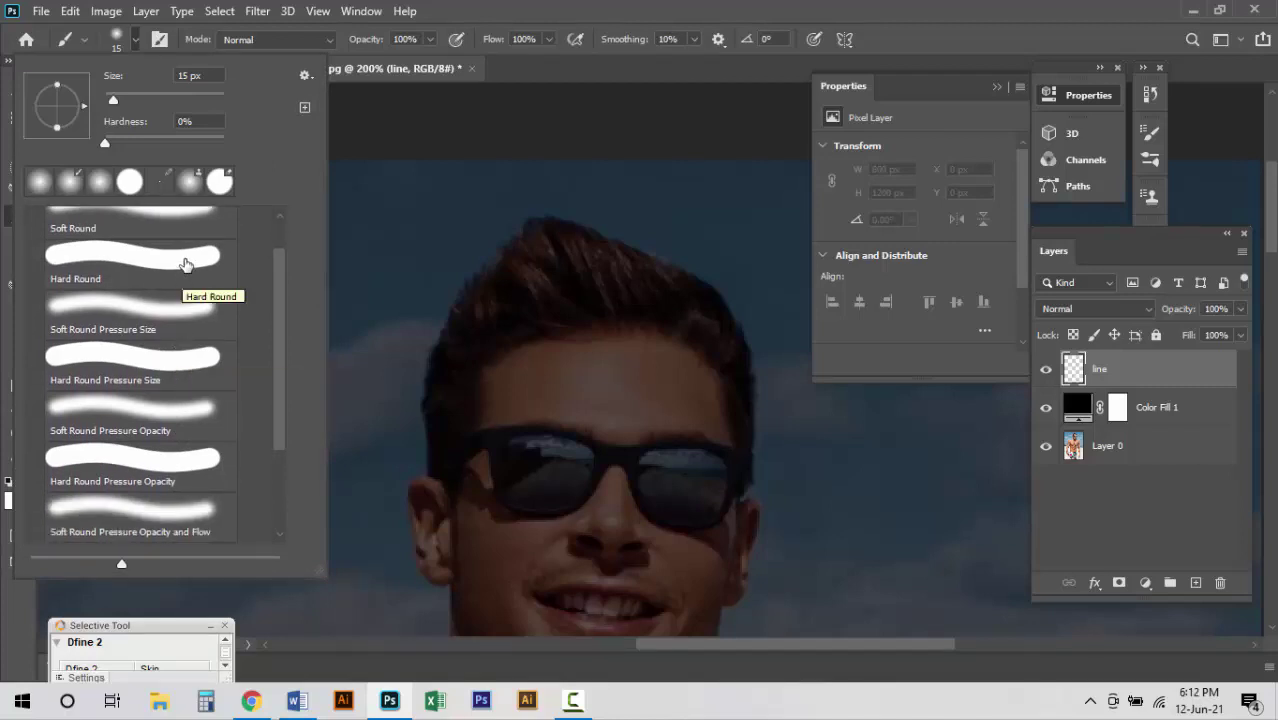
click(183, 259)
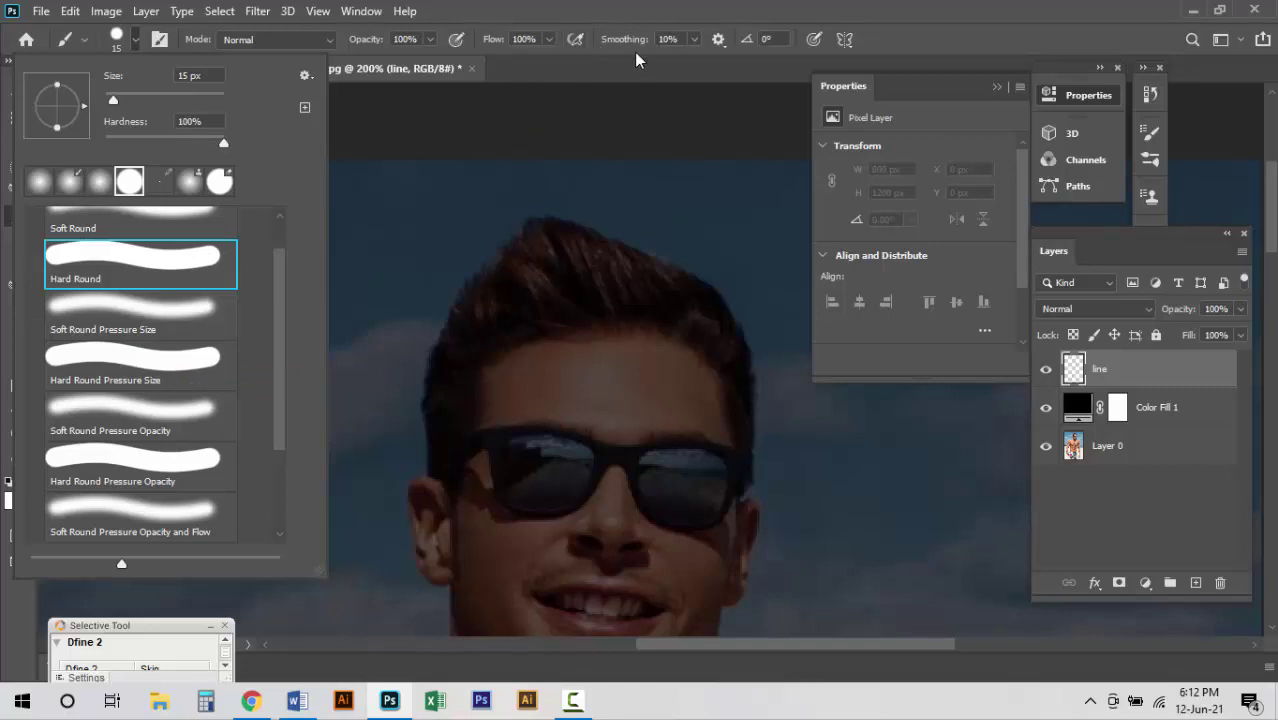
drag(632, 50, 648, 50)
key(ctrl+plus)
key(ctrl+plus)
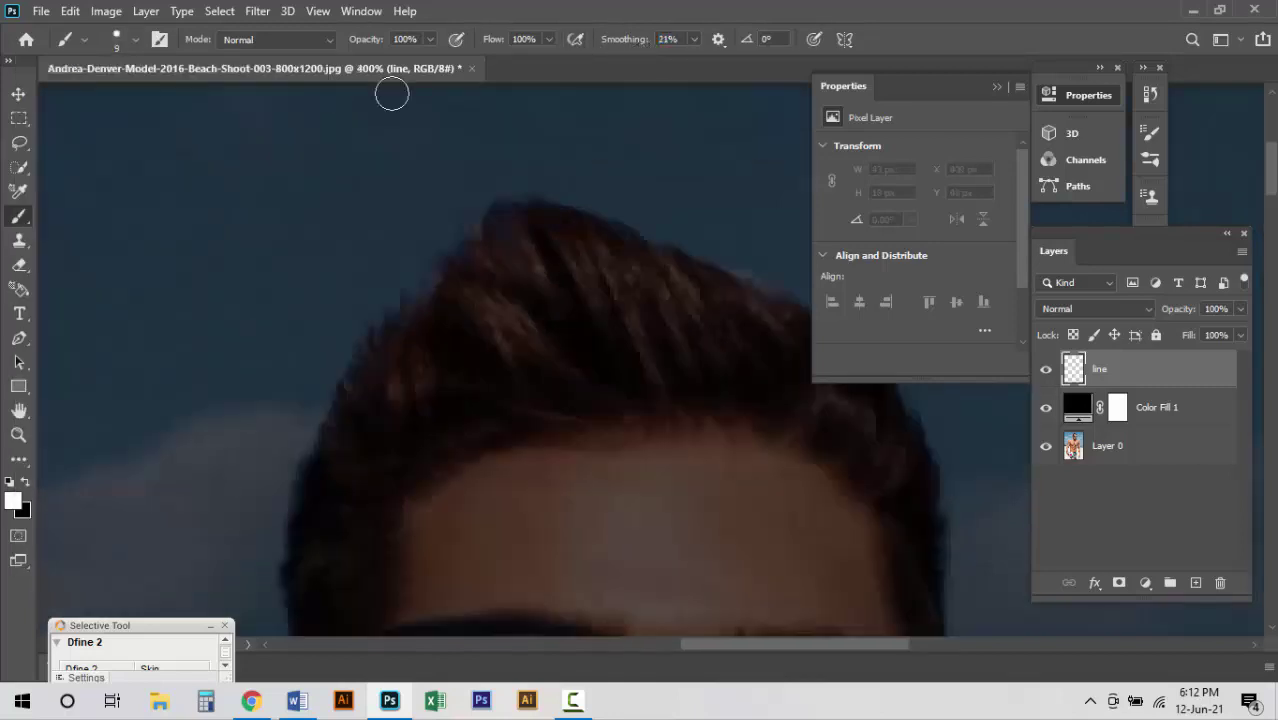
Paint a small white loop and curved contour lines across the top of the hair.
mouse_move(484, 227)
mouse_down()
mouse_move(521, 254)
mouse_move(484, 232)
mouse_up()
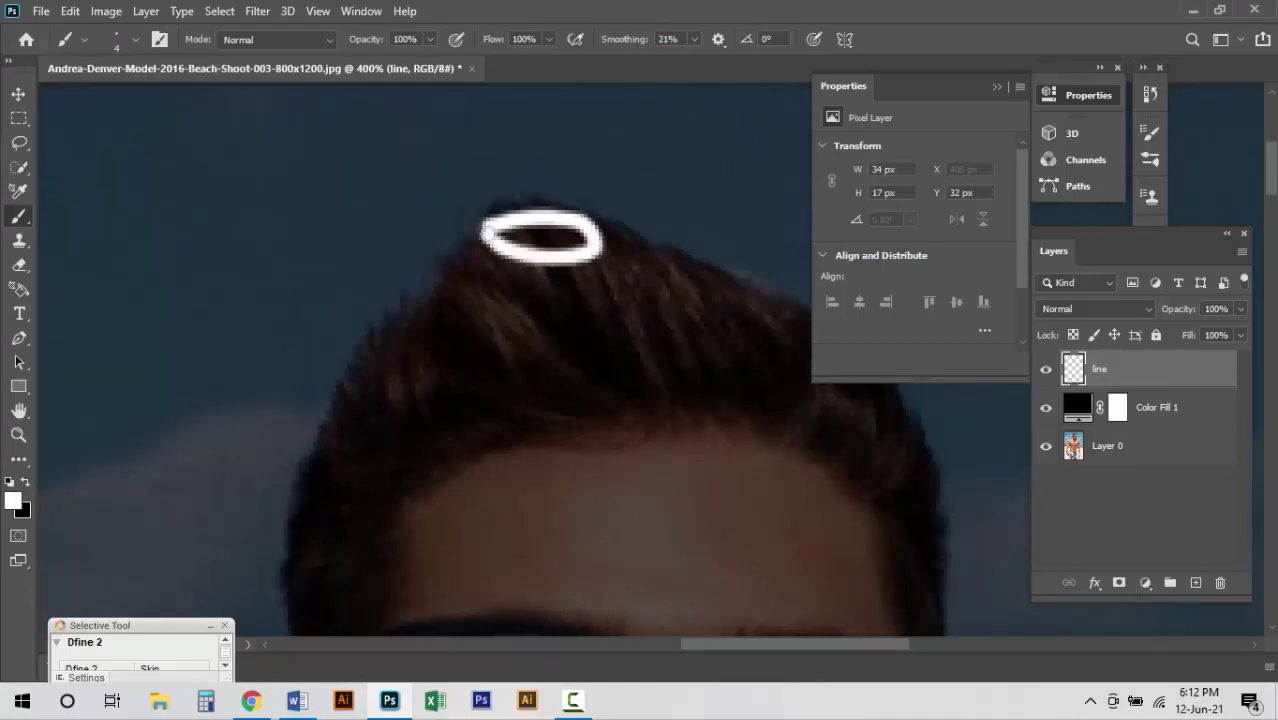
alt+click(604, 318)
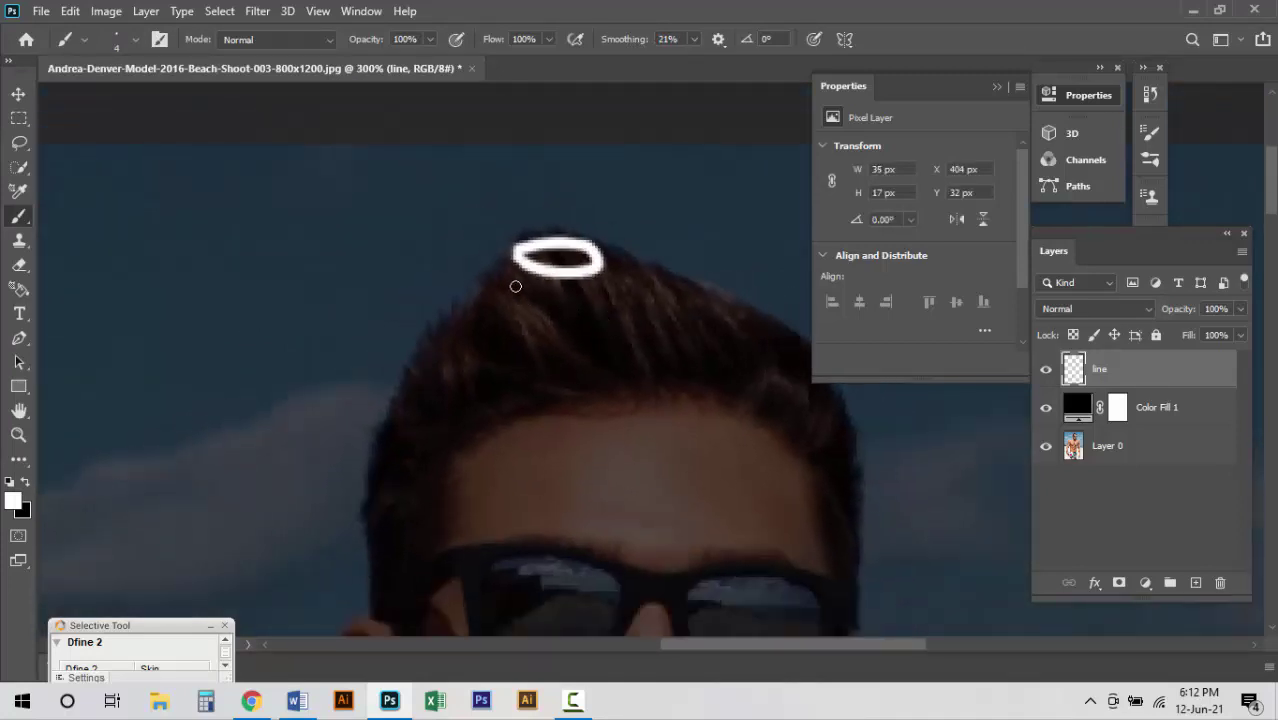
drag(495, 278, 661, 273)
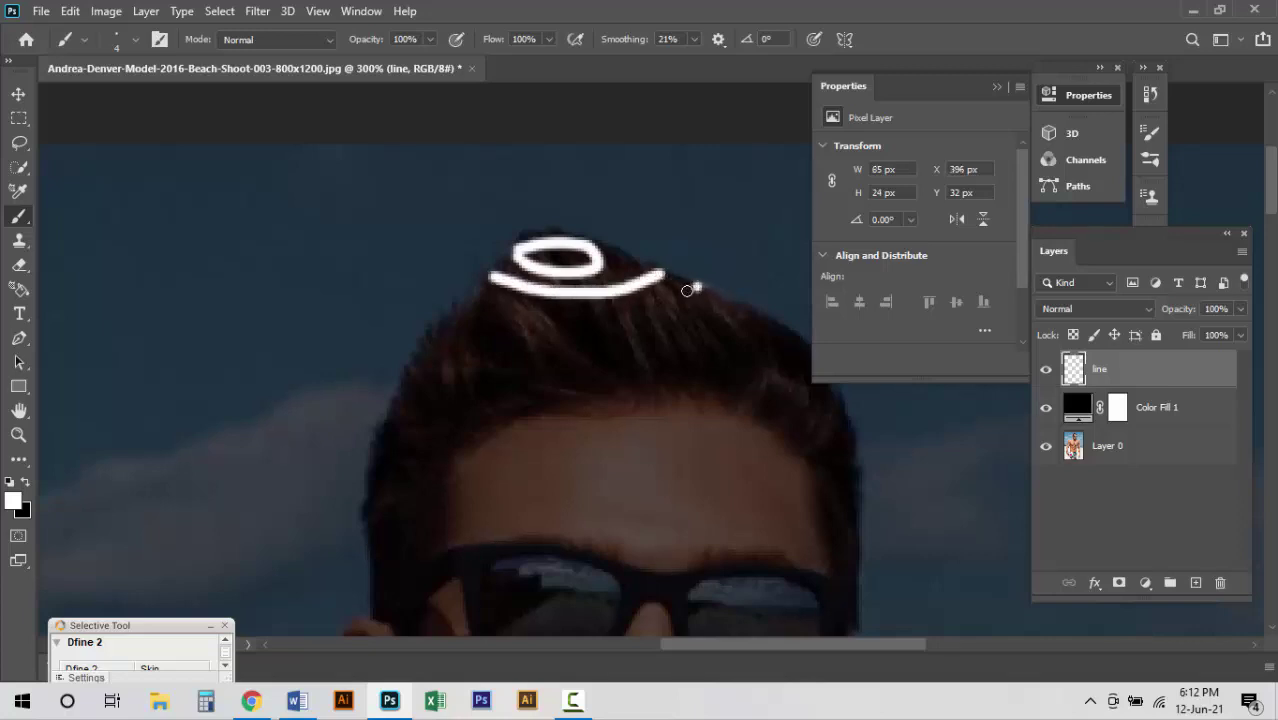
mouse_move(687, 290)
mouse_down()
mouse_move(542, 322)
mouse_move(474, 304)
mouse_move(734, 309)
mouse_up()
drag(410, 365, 705, 349)
scroll(705, 349, down, 3)
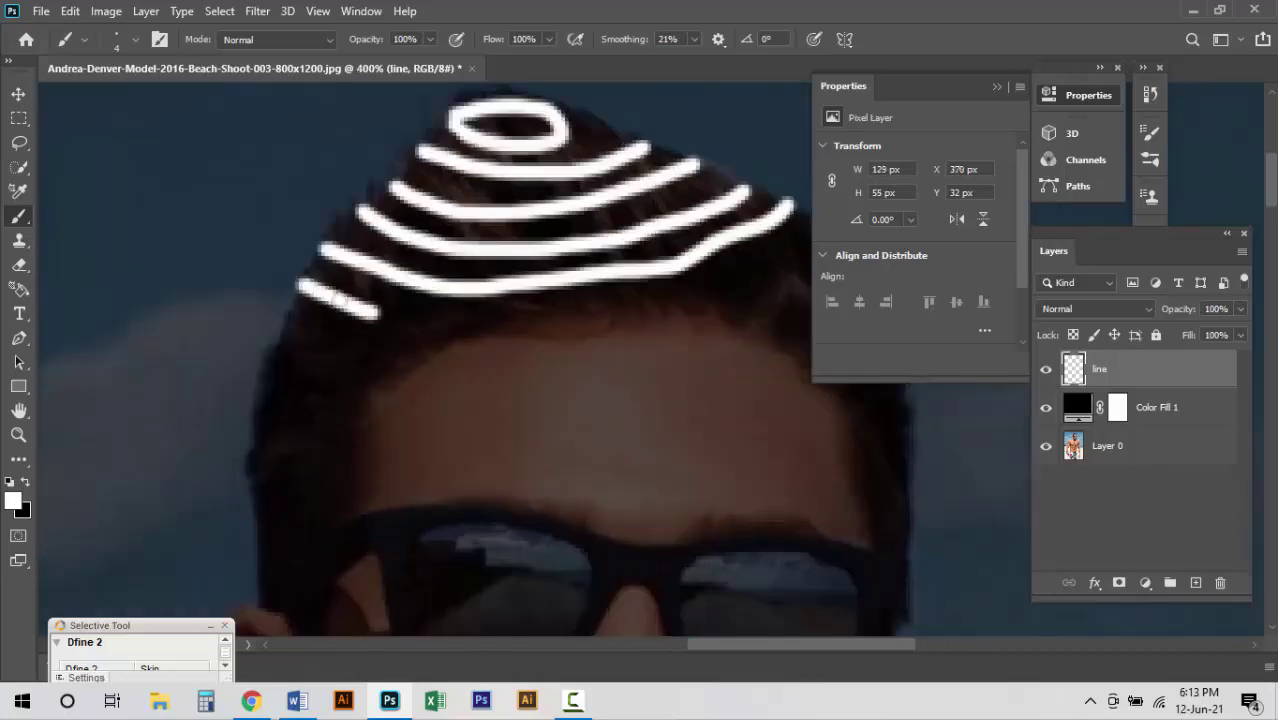
drag(370, 335, 827, 239)
drag(285, 385, 865, 270)
key(ctrl+plus)
drag(315, 290, 875, 215)
drag(262, 345, 348, 362)
scroll(348, 362, down, 3)
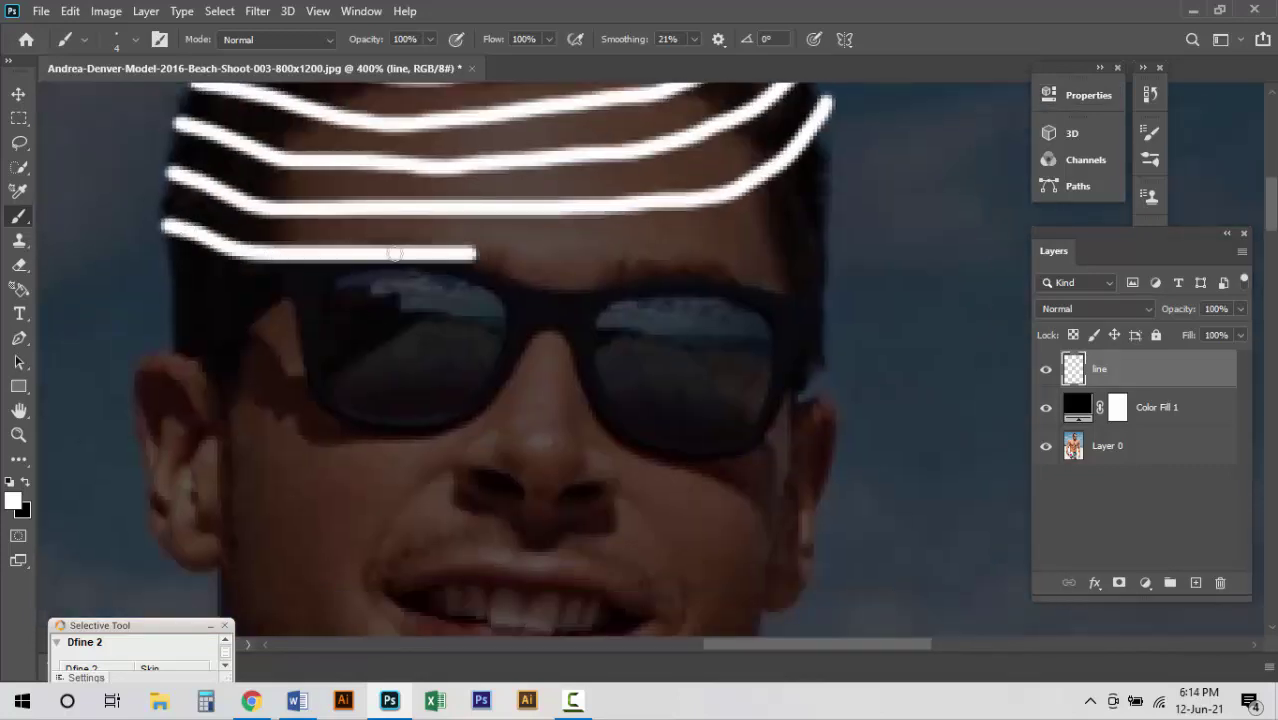
Paint wavy white contour lines across the forehead, sunglasses, eyes, mouth and chin.
mouse_move(170, 285)
mouse_down()
mouse_move(380, 296)
mouse_move(828, 240)
mouse_up()
mouse_move(170, 330)
mouse_down()
mouse_move(484, 352)
mouse_move(830, 292)
mouse_up()
drag(165, 372, 832, 378)
scroll(500, 350, down, 2)
drag(147, 295, 836, 310)
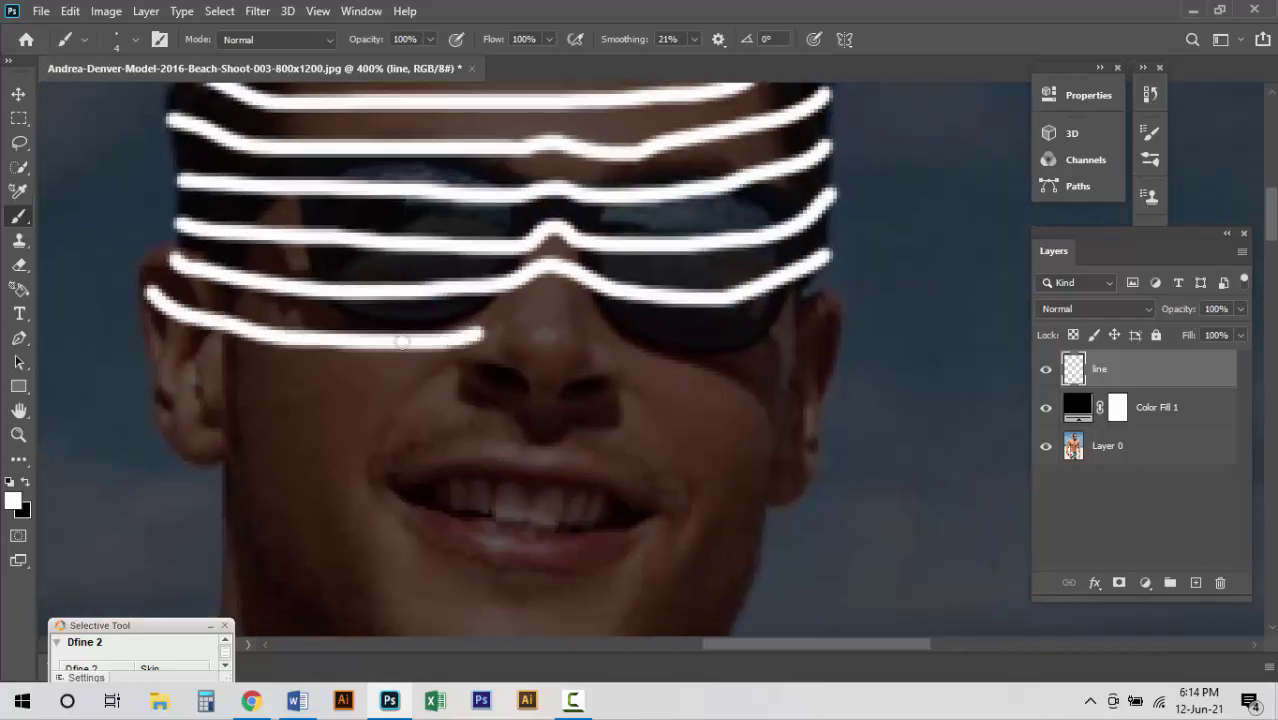
drag(148, 350, 830, 375)
drag(160, 395, 819, 431)
drag(220, 460, 805, 490)
scroll(500, 450, down, 4)
mouse_move(228, 425)
mouse_down()
mouse_move(499, 499)
mouse_move(764, 494)
mouse_up()
drag(240, 325, 755, 350)
Paint white contour lines around the neck and over the shoulders.
drag(258, 368, 745, 485)
scroll(500, 400, down, 3)
drag(235, 325, 775, 400)
drag(185, 345, 825, 430)
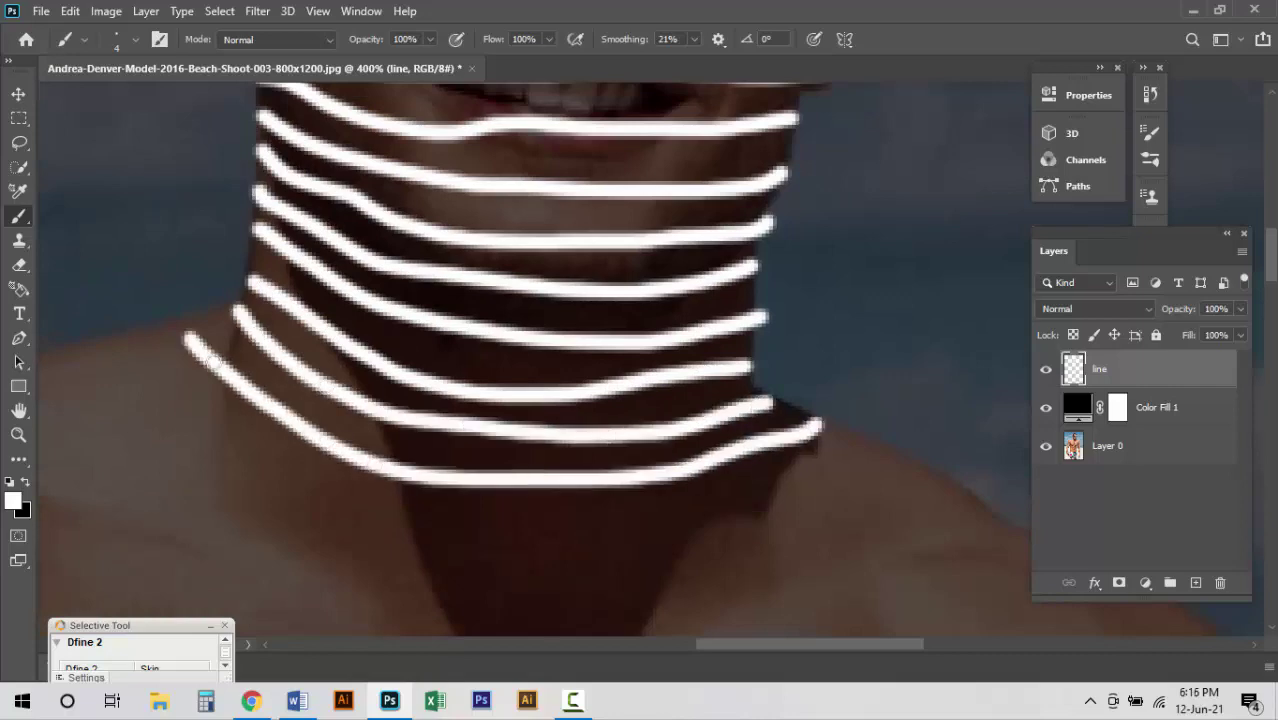
key(ctrl+minus)
drag(188, 295, 455, 478)
key(ctrl+minus)
drag(128, 197, 620, 437)
Paint white contour lines across the shoulders, collarbone and upper chest.
scroll(620, 437, down, 2)
mouse_move(270, 212)
mouse_down()
mouse_move(580, 405)
mouse_move(898, 296)
mouse_up()
mouse_move(193, 208)
mouse_down()
mouse_move(584, 437)
mouse_move(945, 292)
mouse_up()
scroll(945, 292, down, 2)
drag(336, 296, 772, 340)
scroll(772, 340, down, 2)
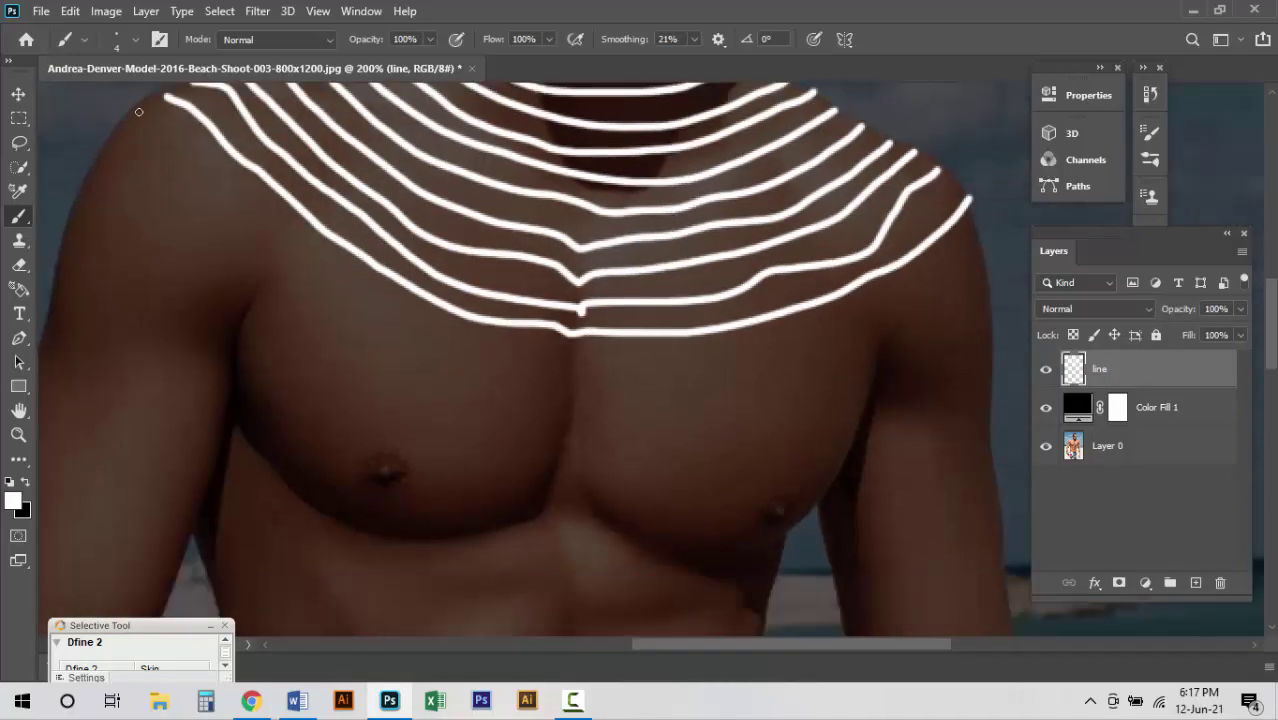
drag(130, 104, 982, 232)
drag(995, 353, 857, 438)
drag(995, 390, 818, 520)
scroll(818, 520, down, 2)
Paint contour lines down the upper arm, past the elbow and along the forearm.
drag(852, 258, 690, 386)
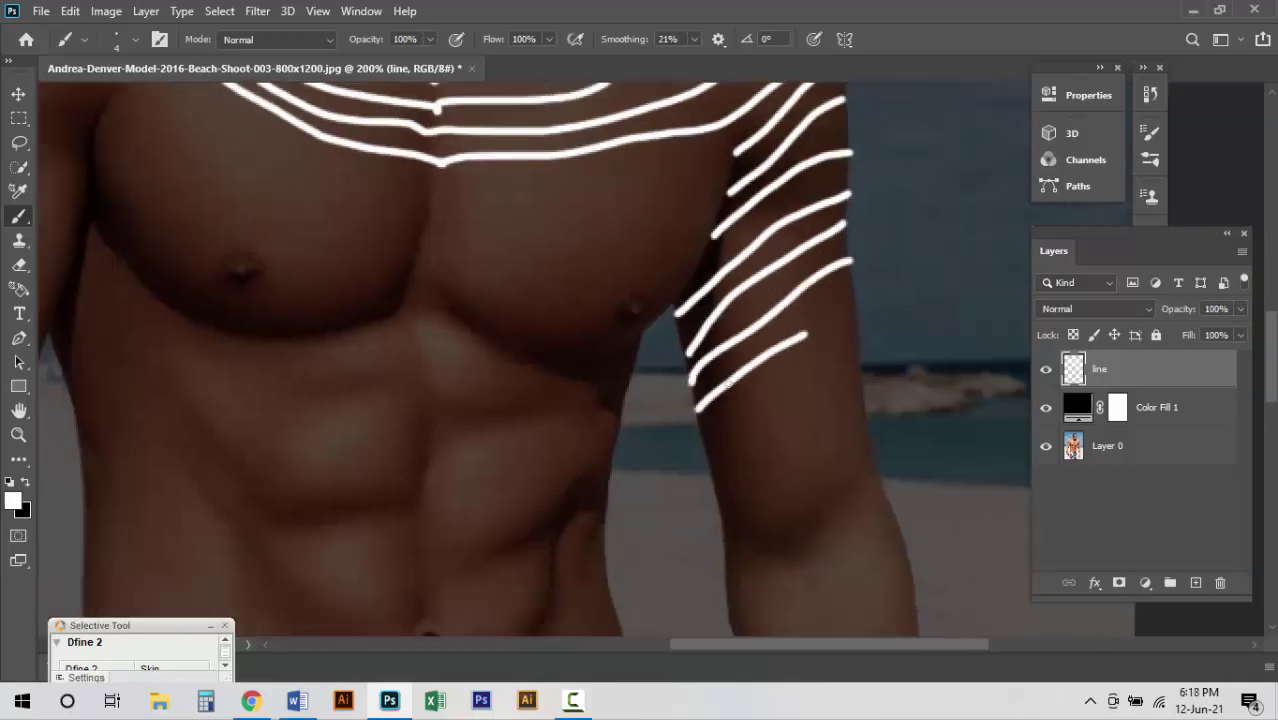
drag(858, 290, 694, 412)
drag(864, 384, 706, 472)
scroll(670, 397, down, 2)
drag(818, 310, 668, 400)
drag(846, 380, 682, 485)
drag(856, 410, 680, 520)
key(ctrl+minus)
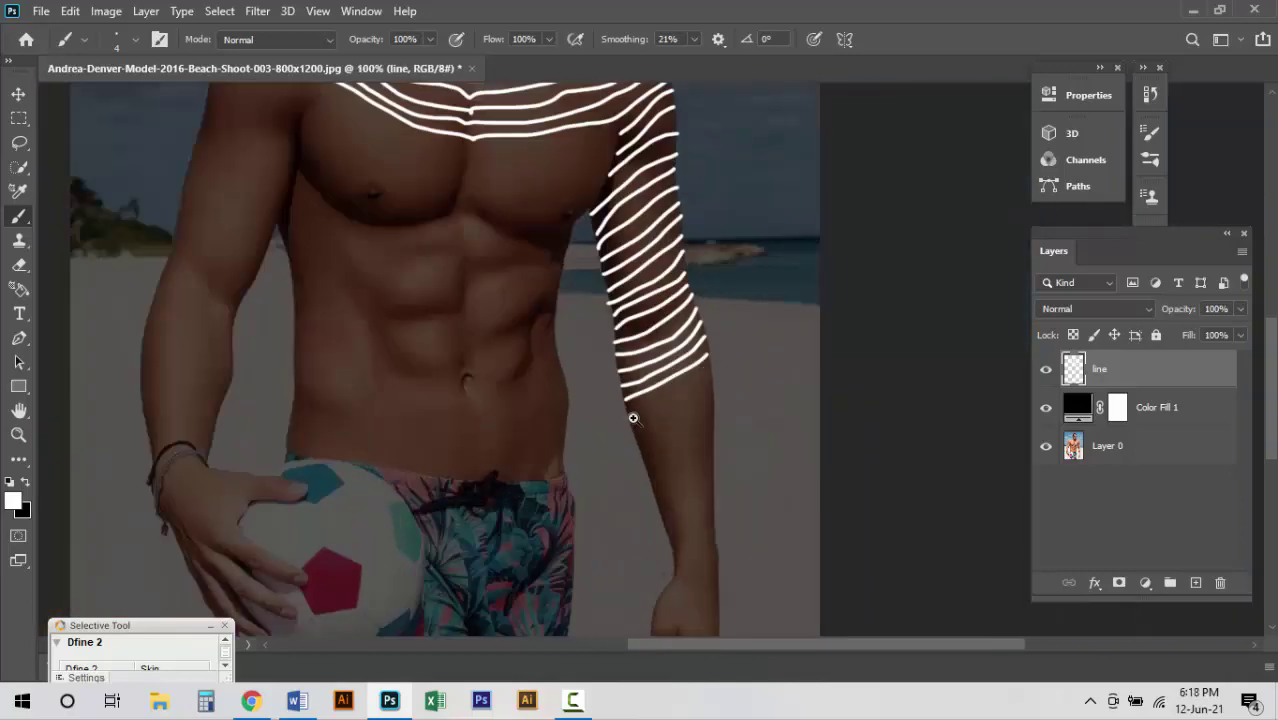
key(ctrl+plus)
Finish contour lines over the wrist, hand and fingers, then view the whole figure.
drag(766, 422, 620, 485)
drag(752, 467, 626, 508)
scroll(690, 480, down, 5)
drag(754, 338, 636, 382)
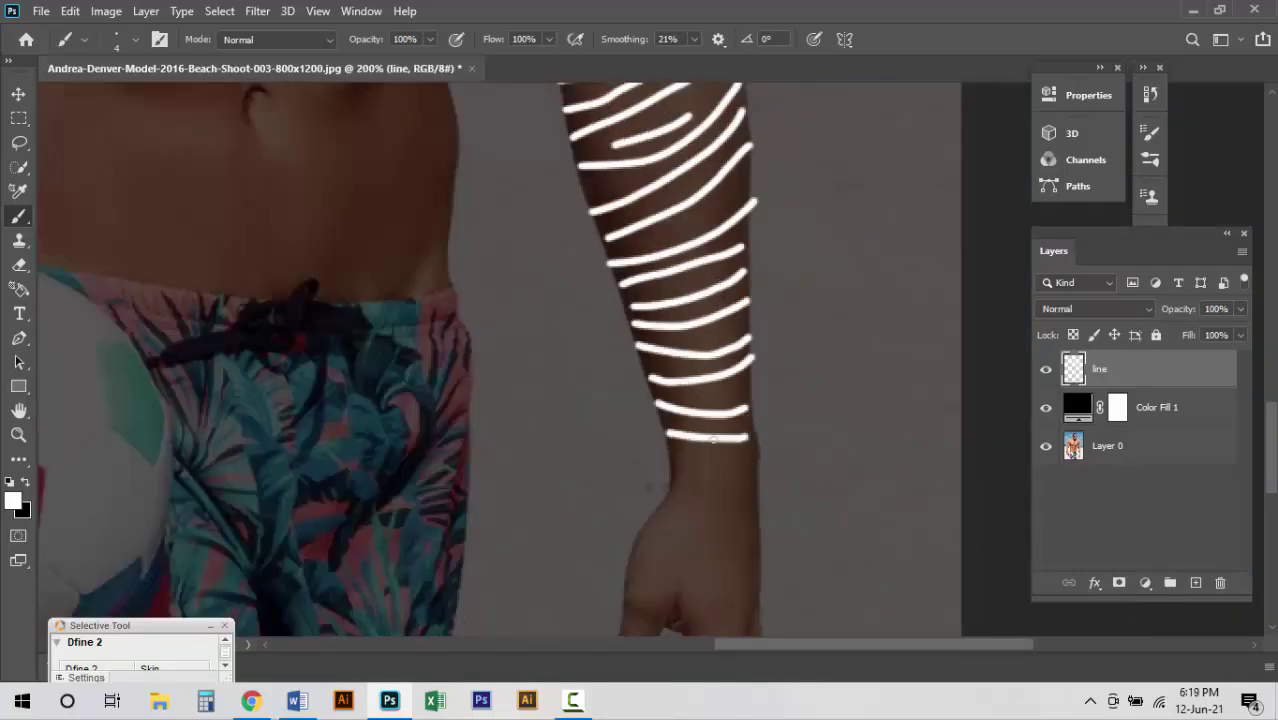
scroll(700, 430, down, 3)
drag(660, 332, 756, 345)
mouse_move(625, 405)
mouse_down()
mouse_move(762, 437)
mouse_move(534, 451)
mouse_up()
key(ctrl+plus)
scroll(534, 451, down, 1)
drag(770, 332, 658, 350)
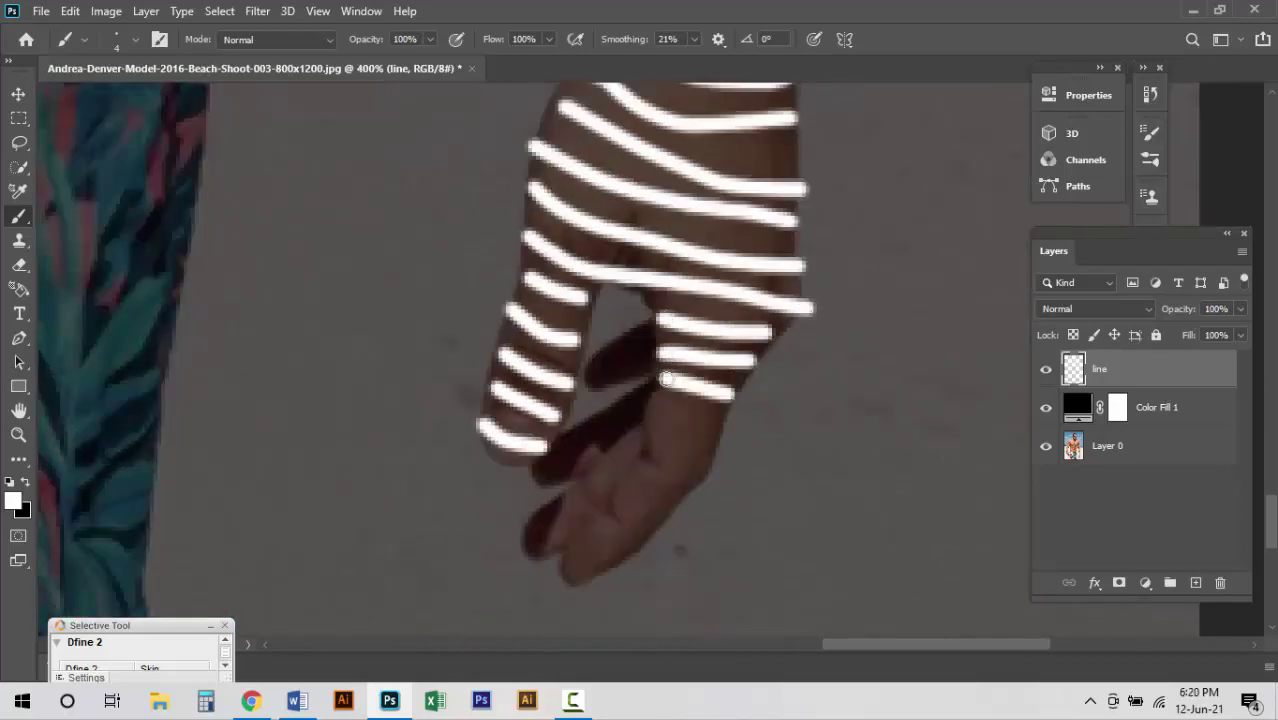
mouse_move(722, 432)
mouse_down()
mouse_move(620, 485)
mouse_move(612, 355)
mouse_up()
key(ctrl+0)
Zoom in and paint white contour lines across the upper chest, pectorals and lower chest.
key(ctrl+plus)
key(ctrl+plus)
key(ctrl+plus)
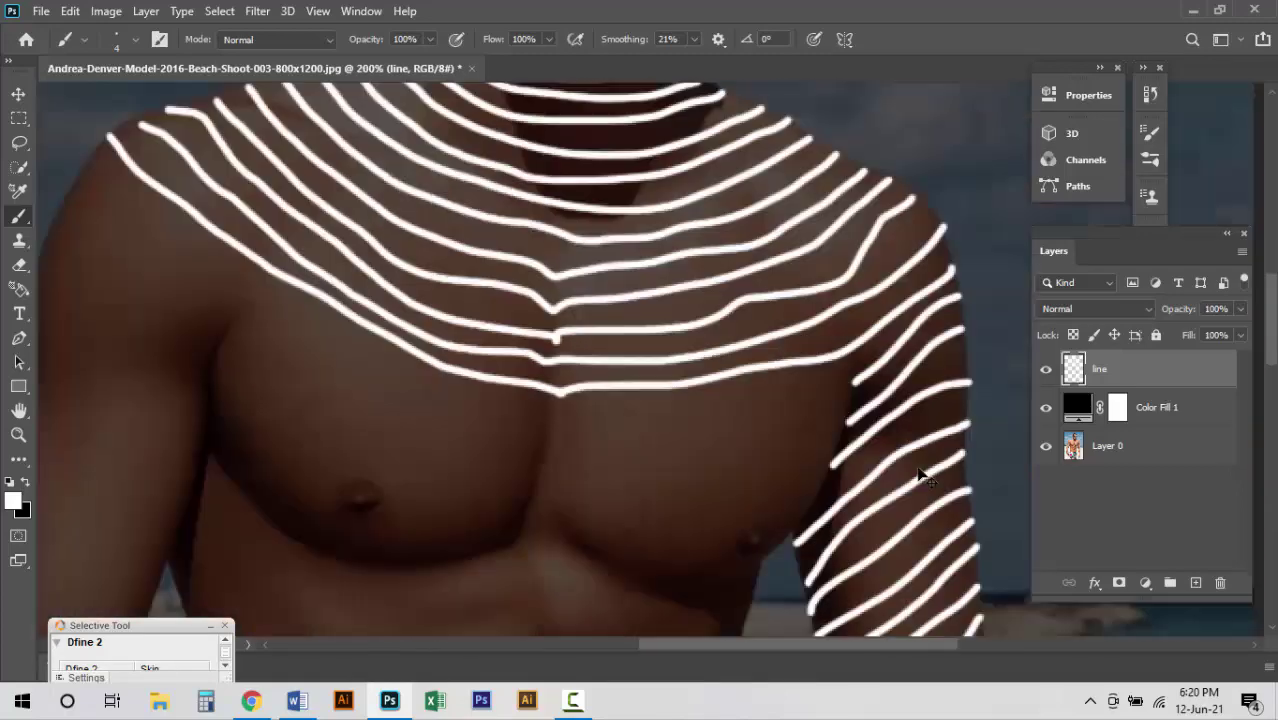
drag(92, 162, 590, 424)
scroll(590, 424, down, 3)
drag(550, 330, 860, 350)
mouse_move(554, 380)
mouse_down()
mouse_move(840, 400)
mouse_move(840, 425)
mouse_up()
drag(79, 219, 193, 305)
mouse_move(322, 362)
mouse_down()
mouse_move(490, 470)
mouse_move(668, 488)
mouse_up()
drag(316, 385, 520, 505)
Paint contour lines around the shoulder and down the upper arm holding the ball.
drag(500, 400, 615, 360)
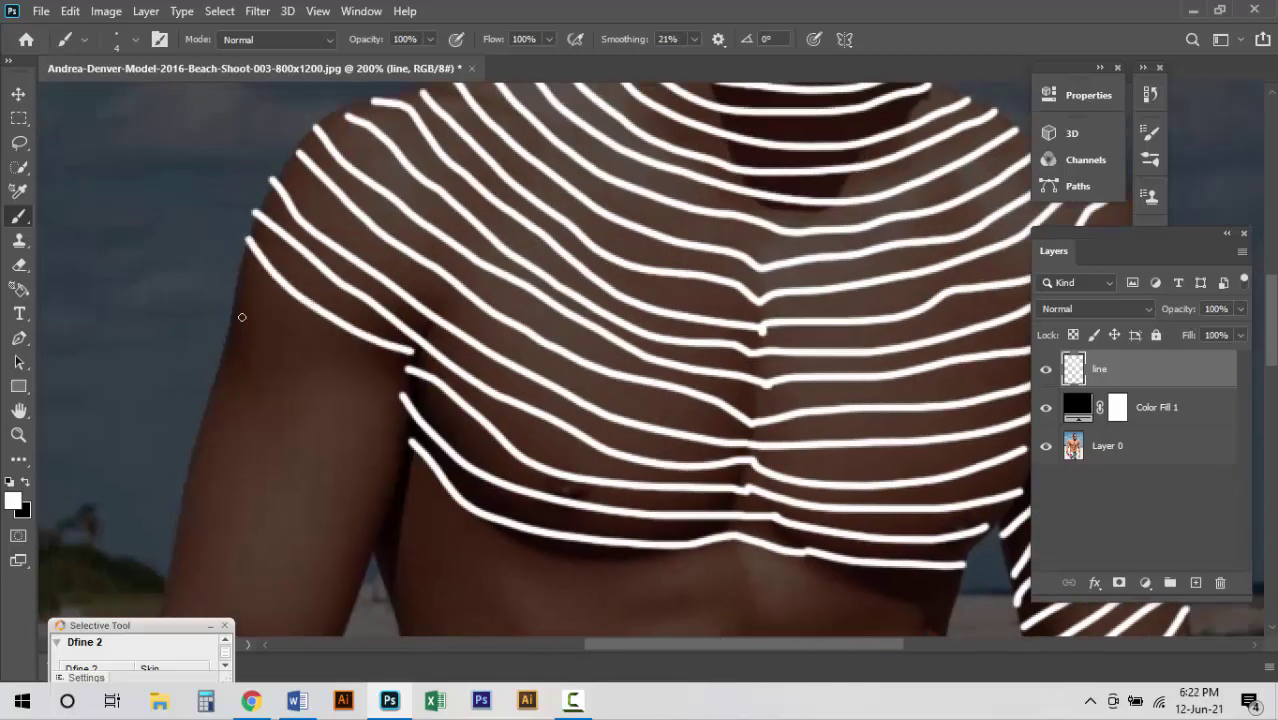
mouse_move(232, 290)
mouse_down()
mouse_move(400, 385)
mouse_move(480, 350)
mouse_up()
drag(302, 322, 393, 378)
drag(300, 355, 488, 430)
Stripe the forearm down to the wrist, undoing one misplaced stroke.
scroll(488, 430, down, 3)
drag(316, 228, 505, 300)
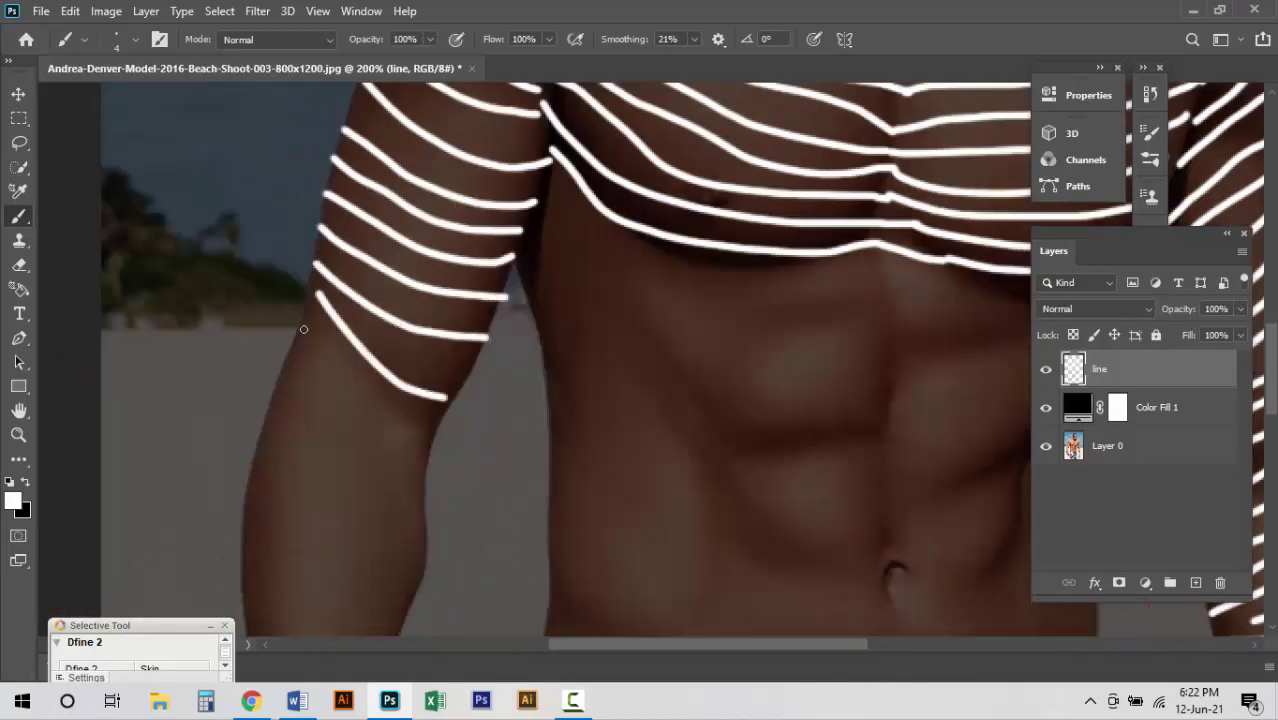
drag(374, 499, 434, 394)
drag(320, 284, 468, 478)
drag(286, 374, 436, 556)
scroll(590, 360, down, 3)
mouse_move(345, 430)
mouse_down()
mouse_move(485, 525)
mouse_move(530, 440)
mouse_up()
scroll(590, 360, down, 2)
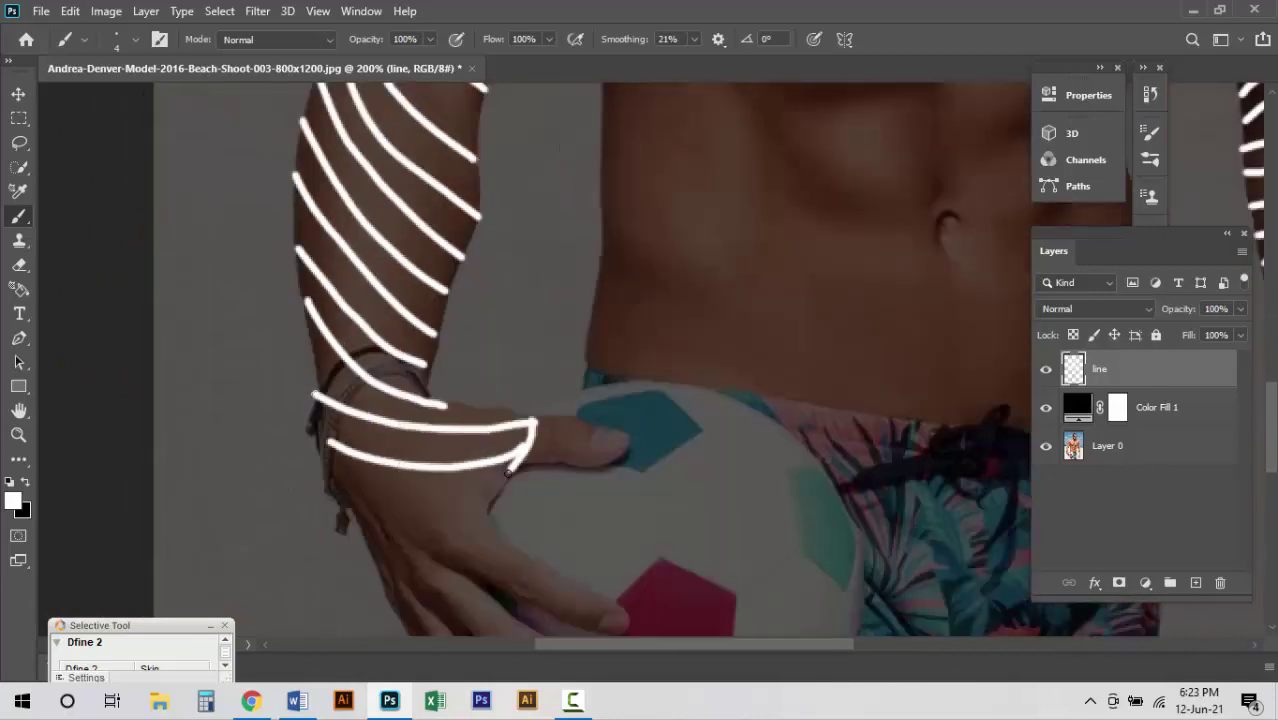
key(ctrl+z)
drag(365, 550, 510, 420)
scroll(450, 450, up, 1)
scroll(550, 433, down, 3)
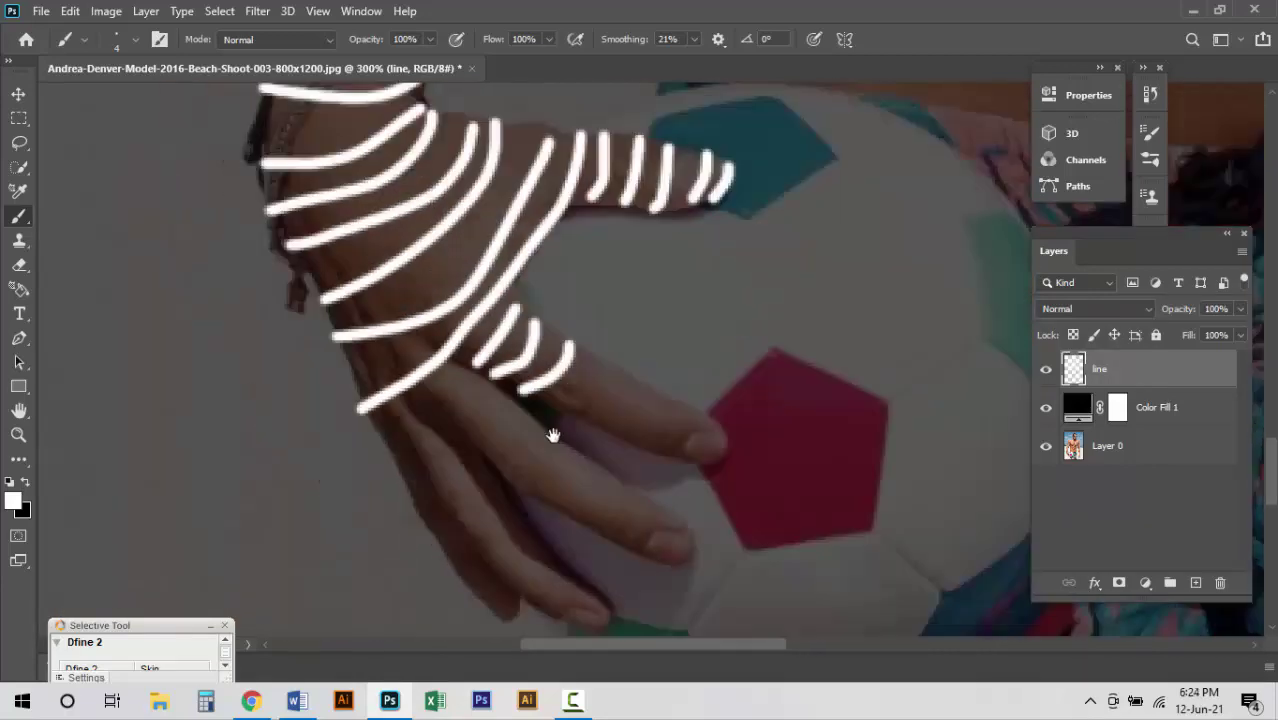
Paint contour lines across the wrist, back of the hand and fingers on the ball.
drag(600, 360, 560, 420)
drag(720, 415, 690, 470)
scroll(600, 385, down, 2)
mouse_move(636, 338)
mouse_down()
mouse_move(602, 384)
mouse_move(640, 428)
mouse_up()
drag(790, 440, 750, 505)
drag(640, 405, 580, 480)
drag(745, 515, 660, 580)
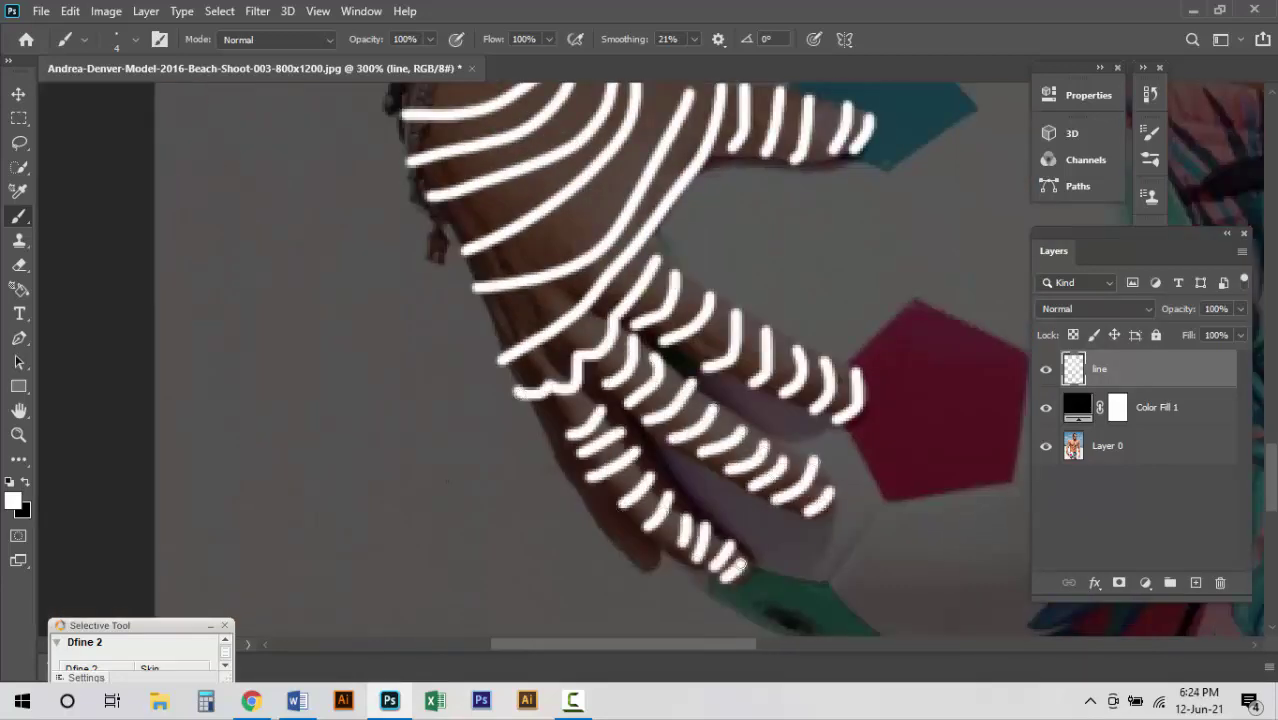
scroll(640, 450, up, 5)
Paint long horizontal contour lines across the lower chest and abdomen.
drag(408, 318, 876, 368)
drag(325, 300, 878, 396)
drag(305, 328, 868, 436)
drag(876, 464, 322, 380)
drag(832, 500, 322, 425)
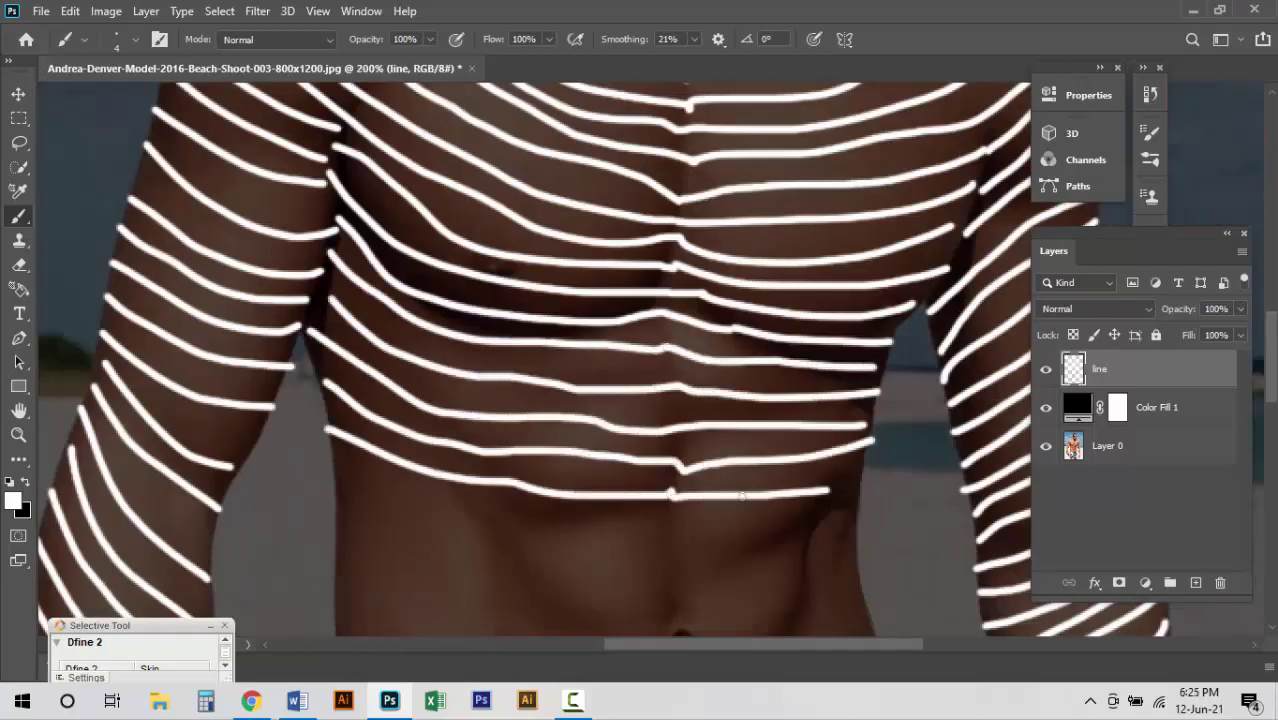
scroll(340, 420, down, 2)
drag(350, 338, 864, 362)
drag(862, 418, 340, 378)
drag(340, 400, 878, 412)
drag(338, 430, 890, 470)
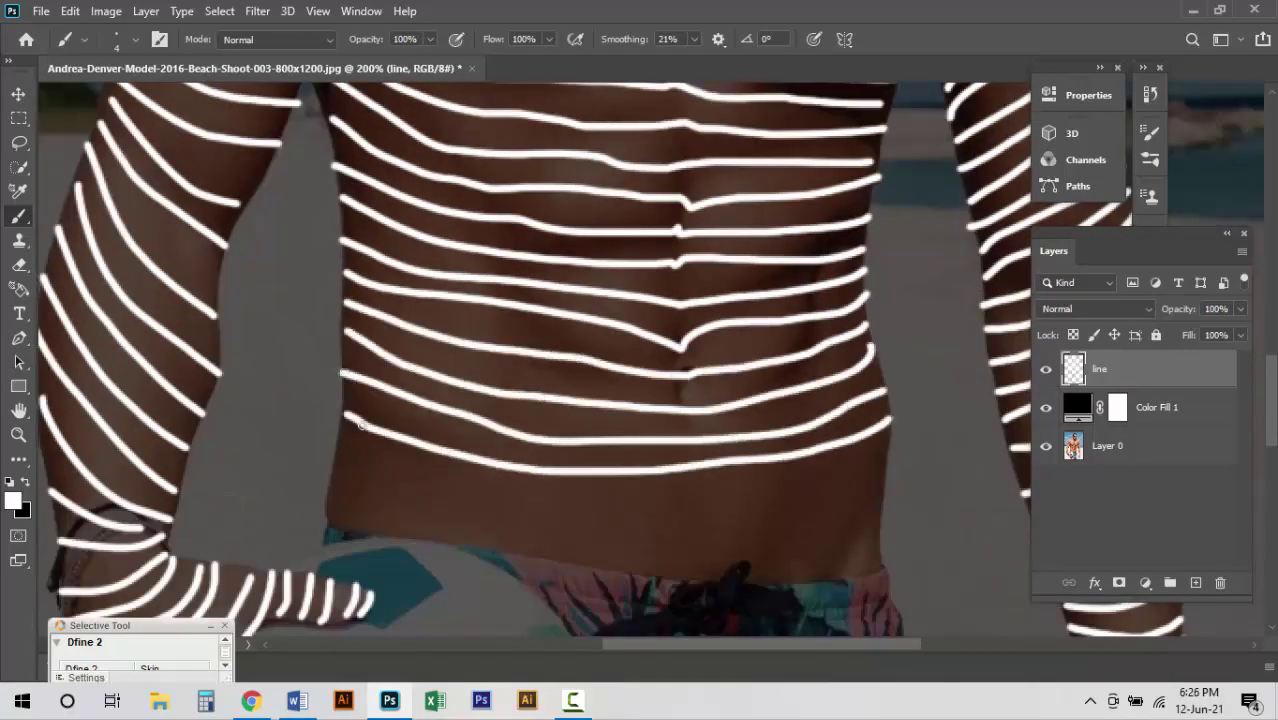
scroll(600, 420, down, 3)
drag(326, 350, 870, 335)
drag(860, 405, 485, 437)
Paint contour lines across the waistband, shorts and hip.
drag(700, 560, 636, 325)
drag(270, 200, 848, 240)
drag(250, 250, 848, 300)
drag(600, 400, 614, 272)
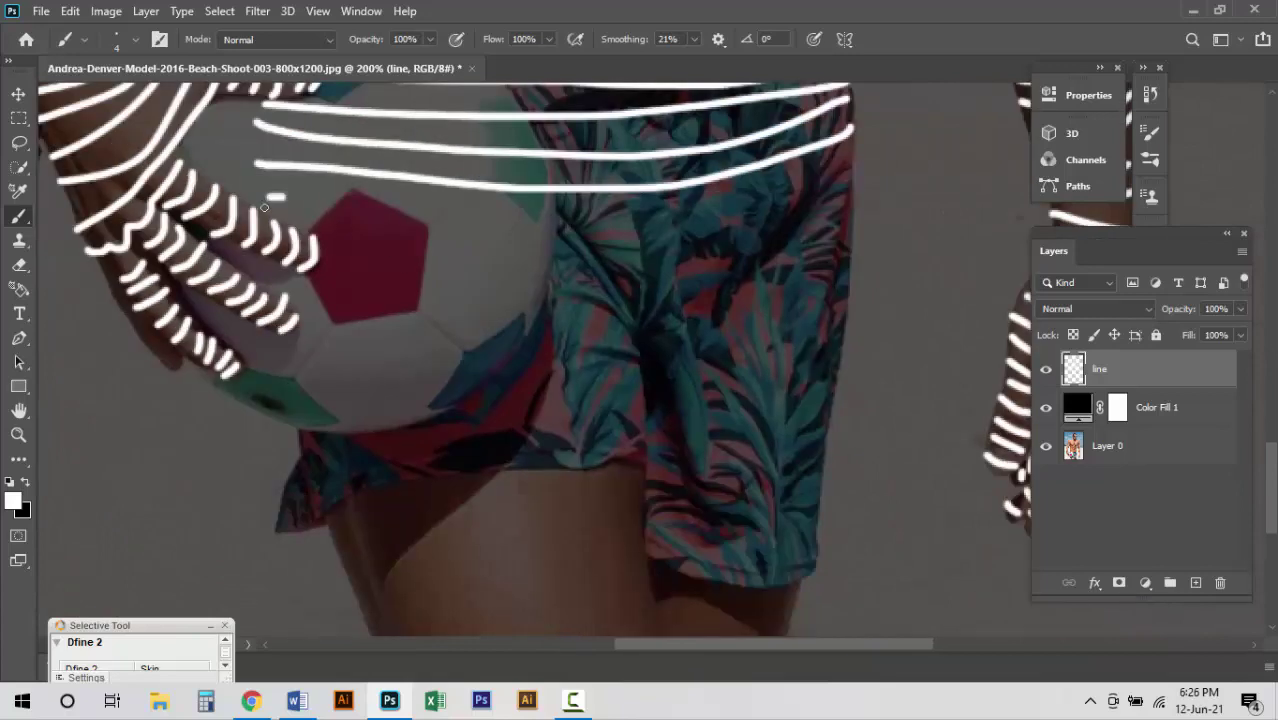
drag(284, 210, 852, 175)
drag(771, 415, 811, 345)
mouse_move(325, 300)
mouse_down()
mouse_move(885, 282)
mouse_move(688, 235)
mouse_up()
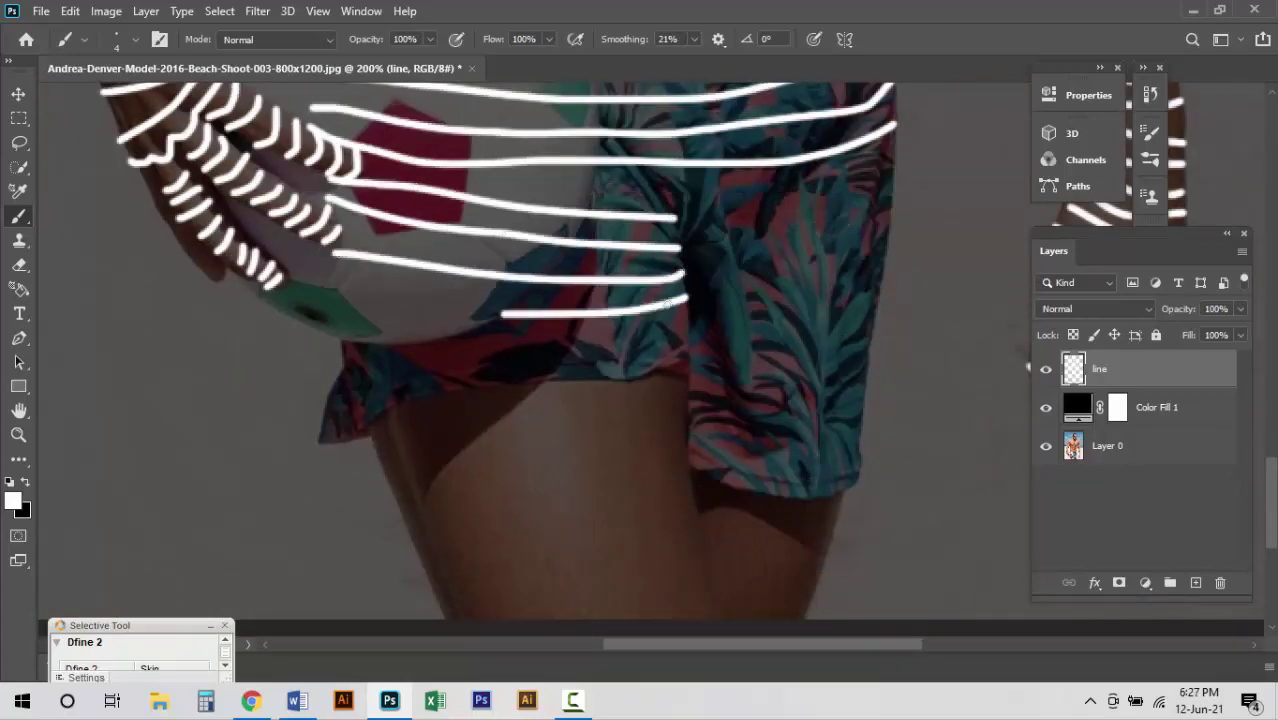
Stripe the first upper thigh, the shorts hem and more of the shorts.
drag(325, 355, 688, 318)
drag(350, 425, 692, 375)
drag(600, 520, 630, 365)
drag(718, 308, 497, 365)
drag(460, 418, 718, 338)
drag(600, 260, 450, 430)
drag(530, 190, 760, 160)
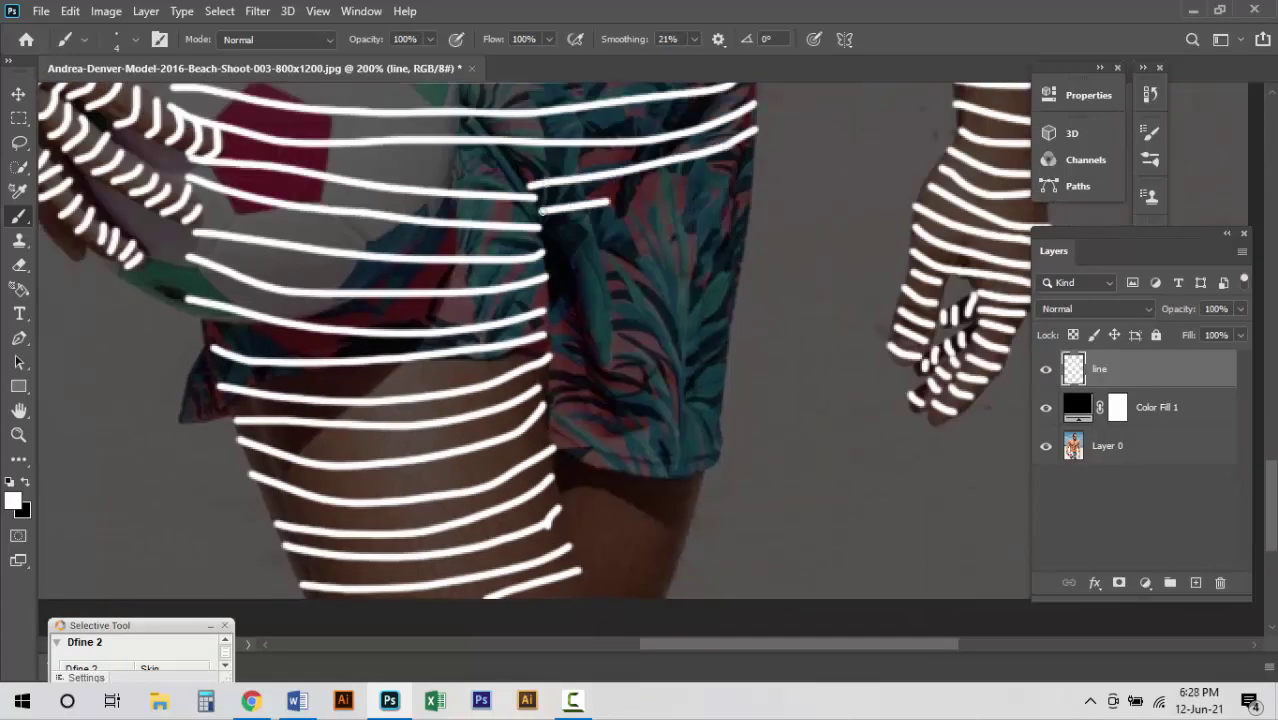
Stripe the other leg down to the lower thigh, then zoom out to 50%.
drag(545, 245, 745, 205)
drag(545, 325, 740, 300)
mouse_move(545, 408)
mouse_down()
mouse_move(715, 405)
mouse_move(675, 330)
mouse_up()
drag(540, 392, 700, 378)
drag(545, 420, 687, 405)
drag(548, 450, 680, 442)
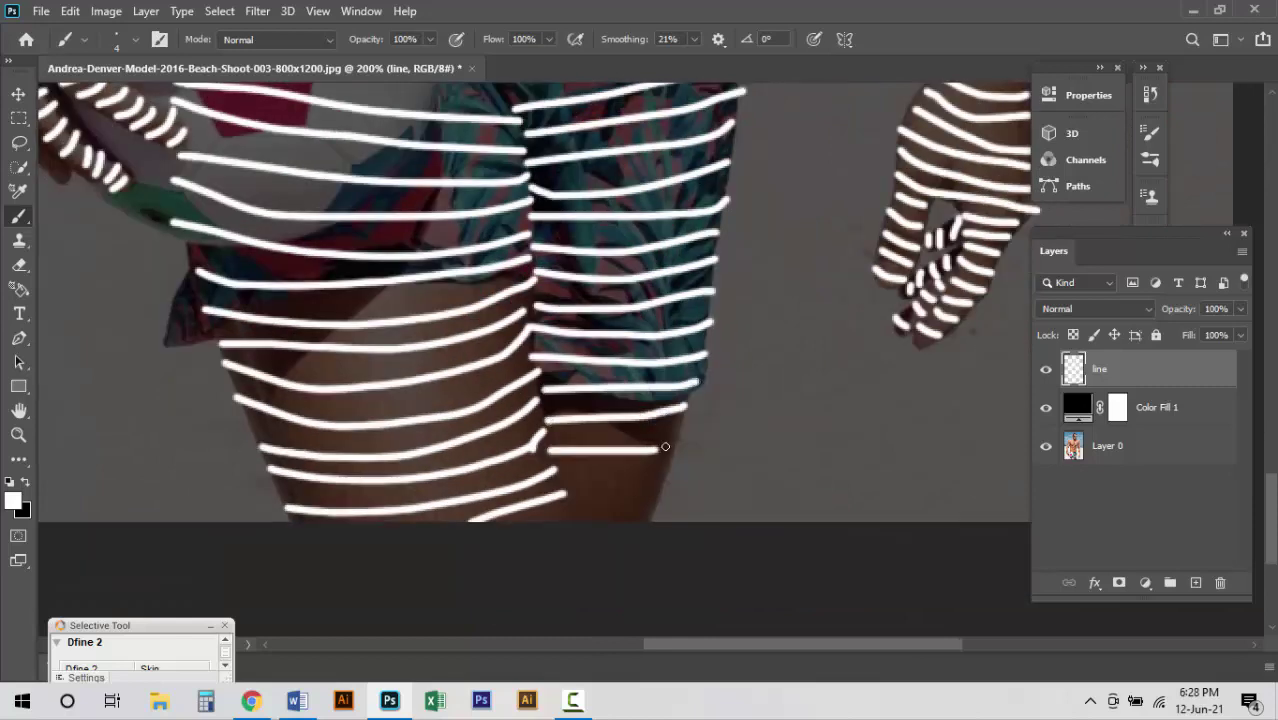
mouse_move(560, 484)
mouse_down()
mouse_move(668, 475)
mouse_move(654, 515)
mouse_up()
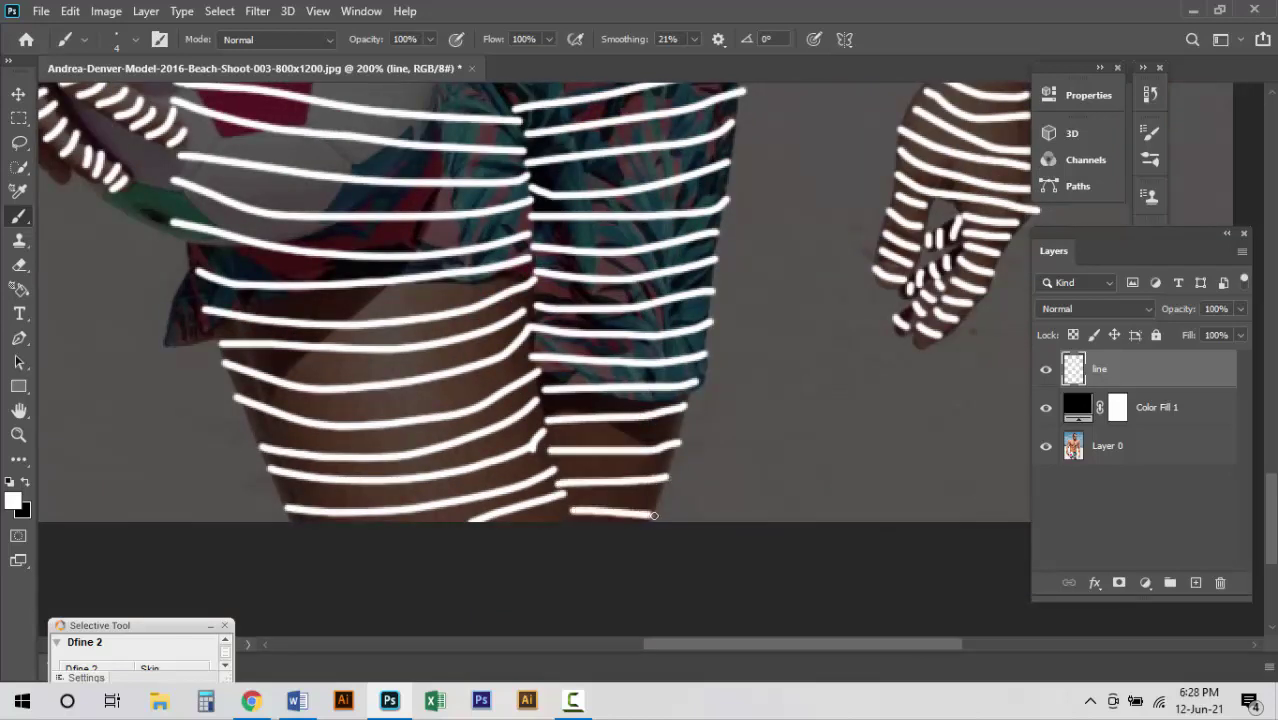
alt+click(607, 213)
Zoom out to the whole striped figure and place a copy of Layer 0 above the line layer.
alt+click(630, 260)
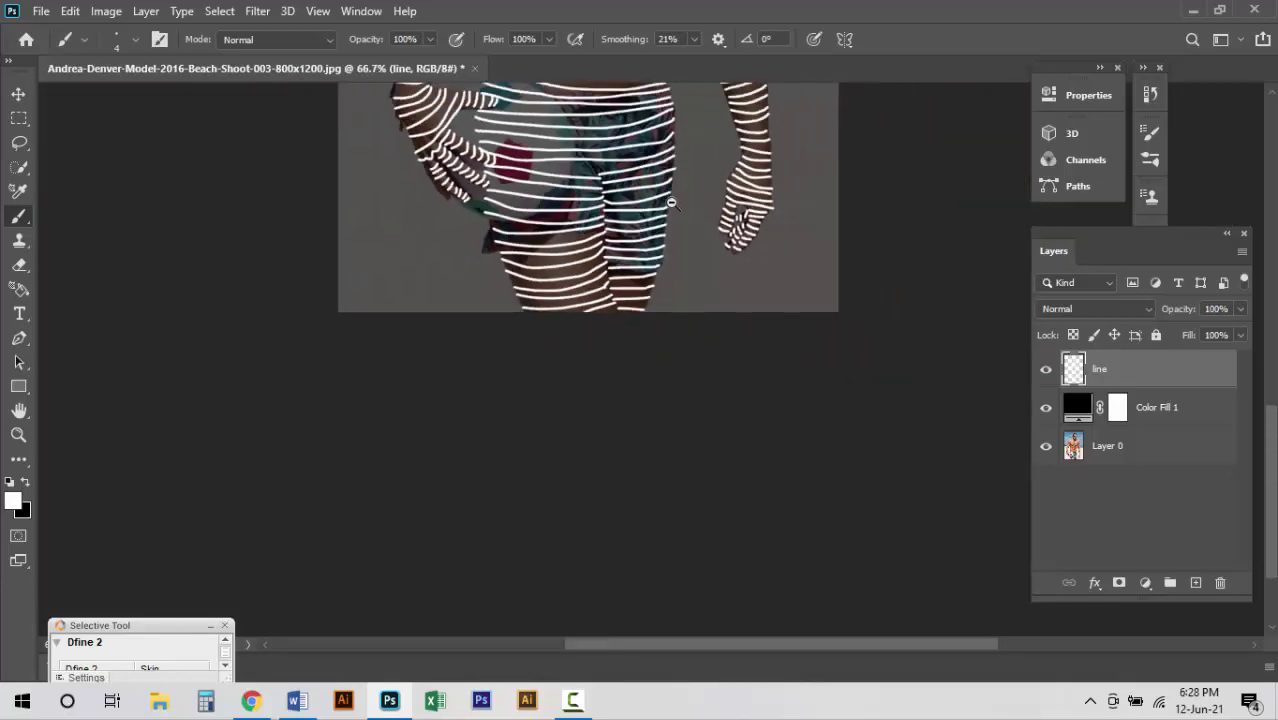
alt+click(655, 320)
drag(667, 342, 665, 388)
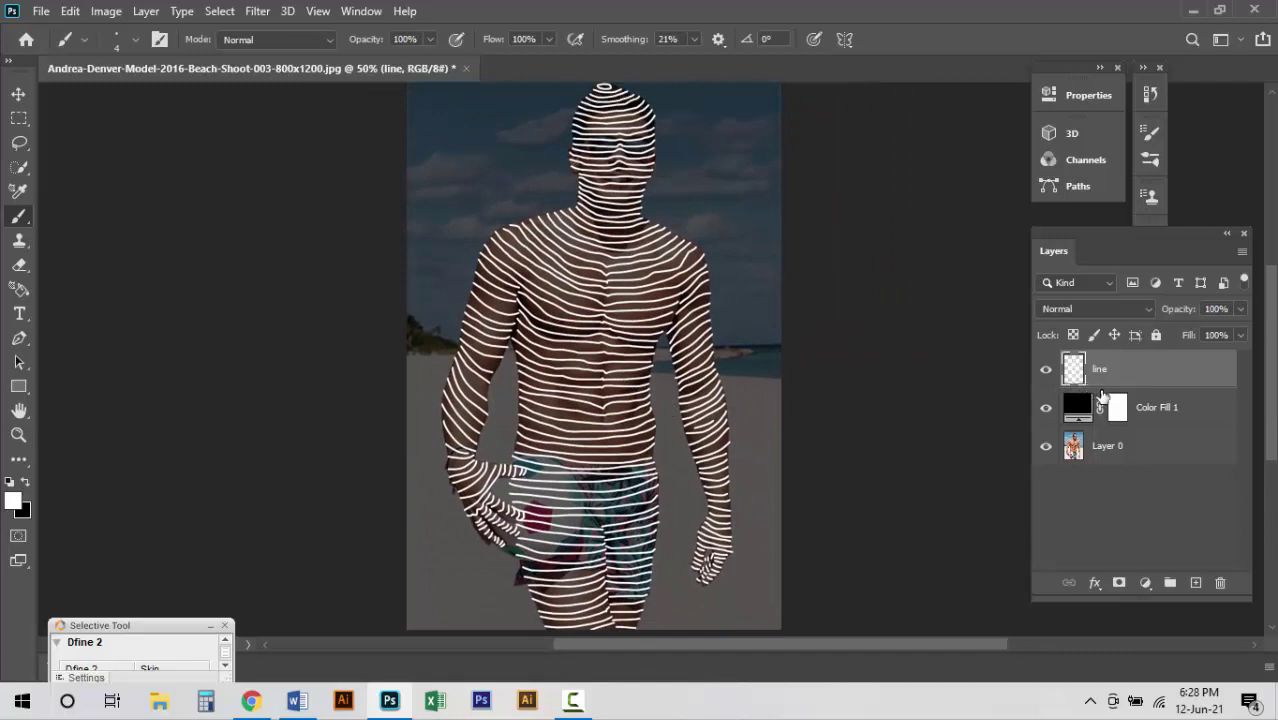
click(1150, 446)
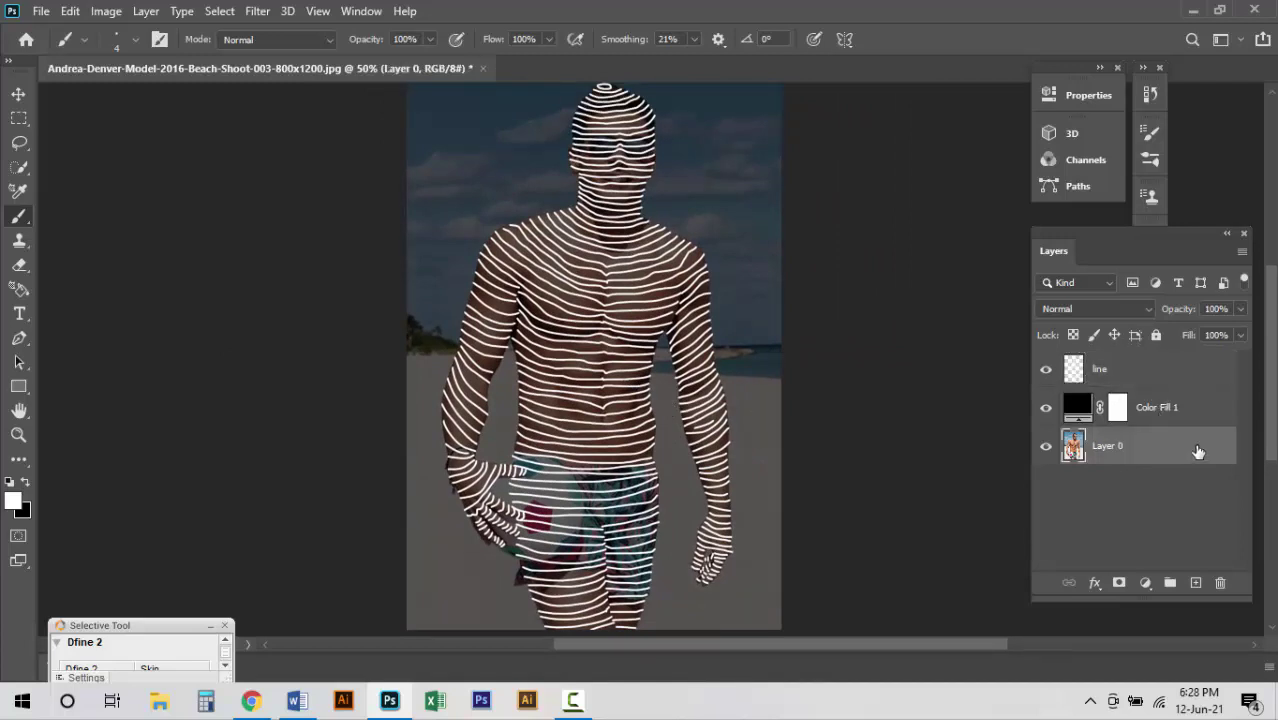
mouse_move(1198, 452)
mouse_down()
mouse_move(1195, 582)
mouse_move(1165, 369)
mouse_up()
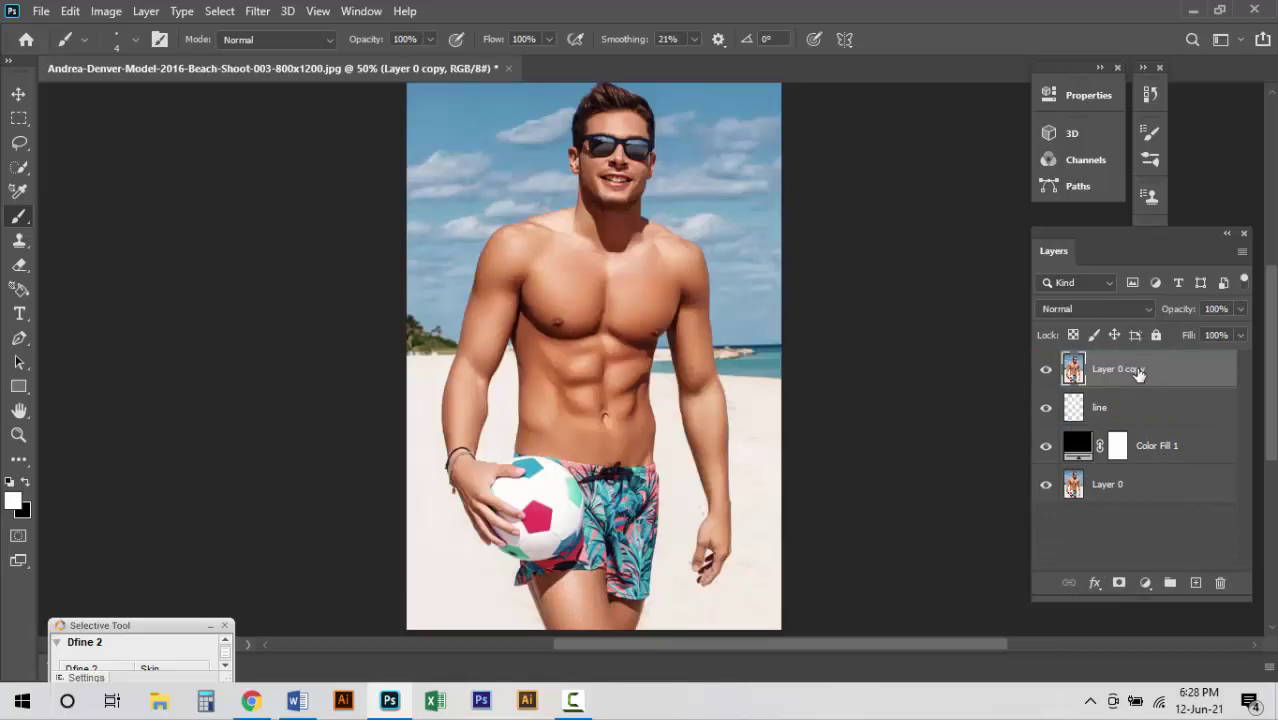
Rename the Layer 0 copy layer to 'black'.
right_click(1130, 373)
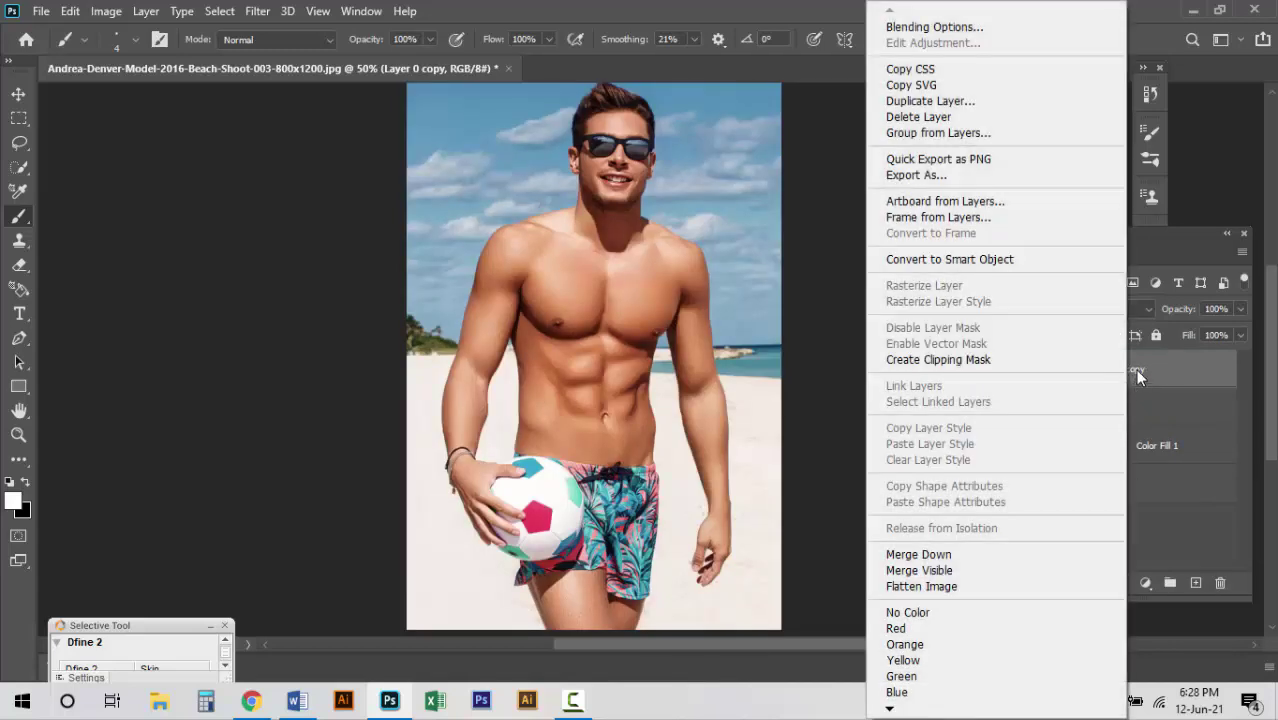
click(1136, 370)
double_click(1137, 372)
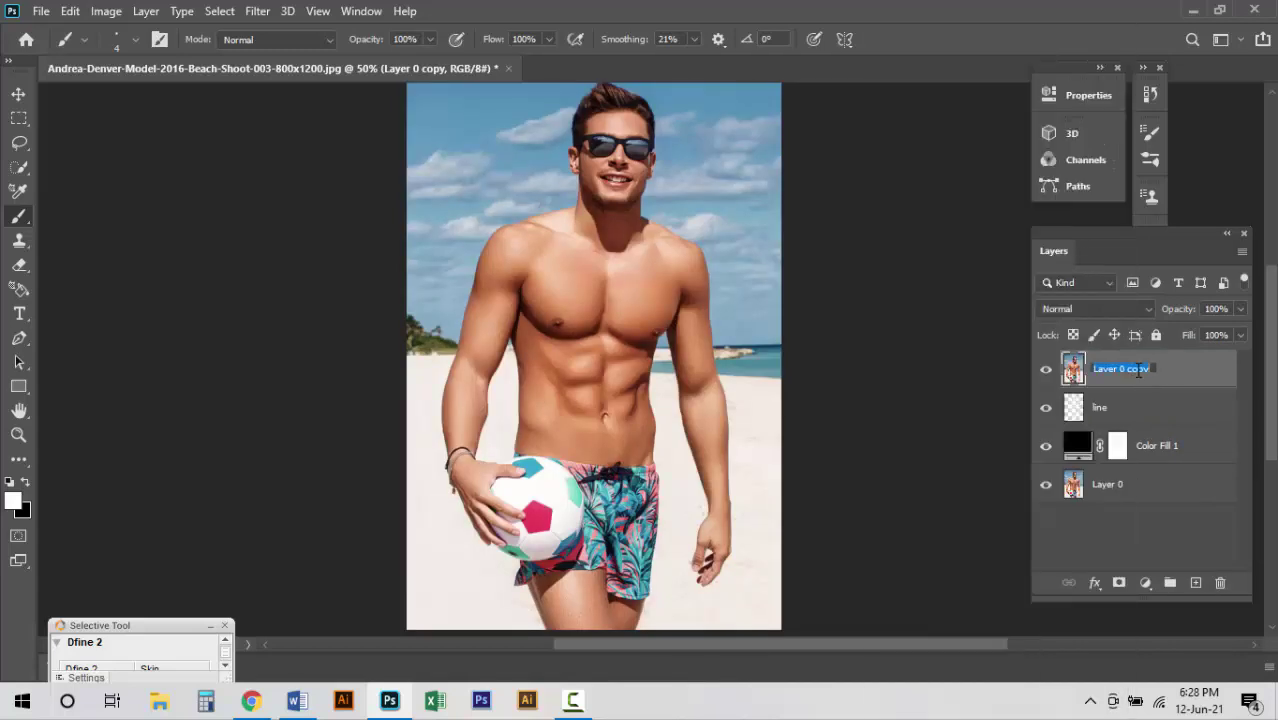
text(blac)
text(k)
key(Return)
click(106, 11)
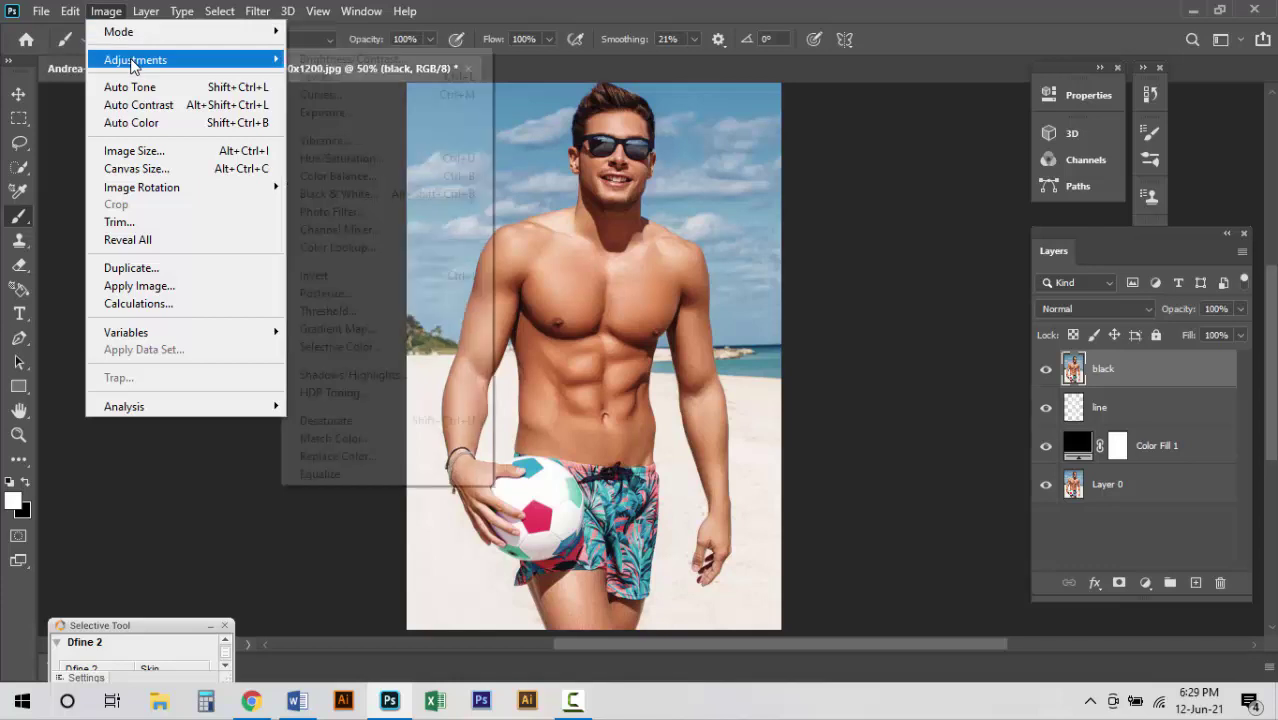
mouse_move(135, 60)
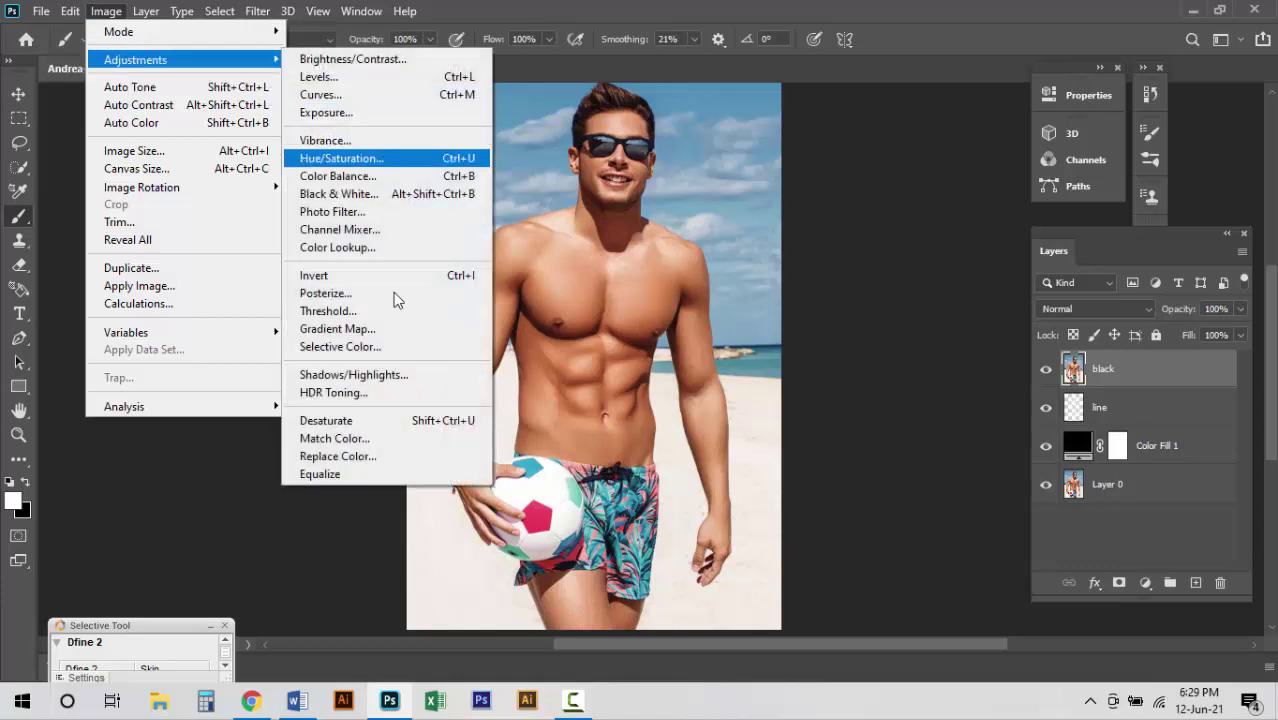
Desaturate the black layer and clip it as a mask onto the line layer.
click(402, 421)
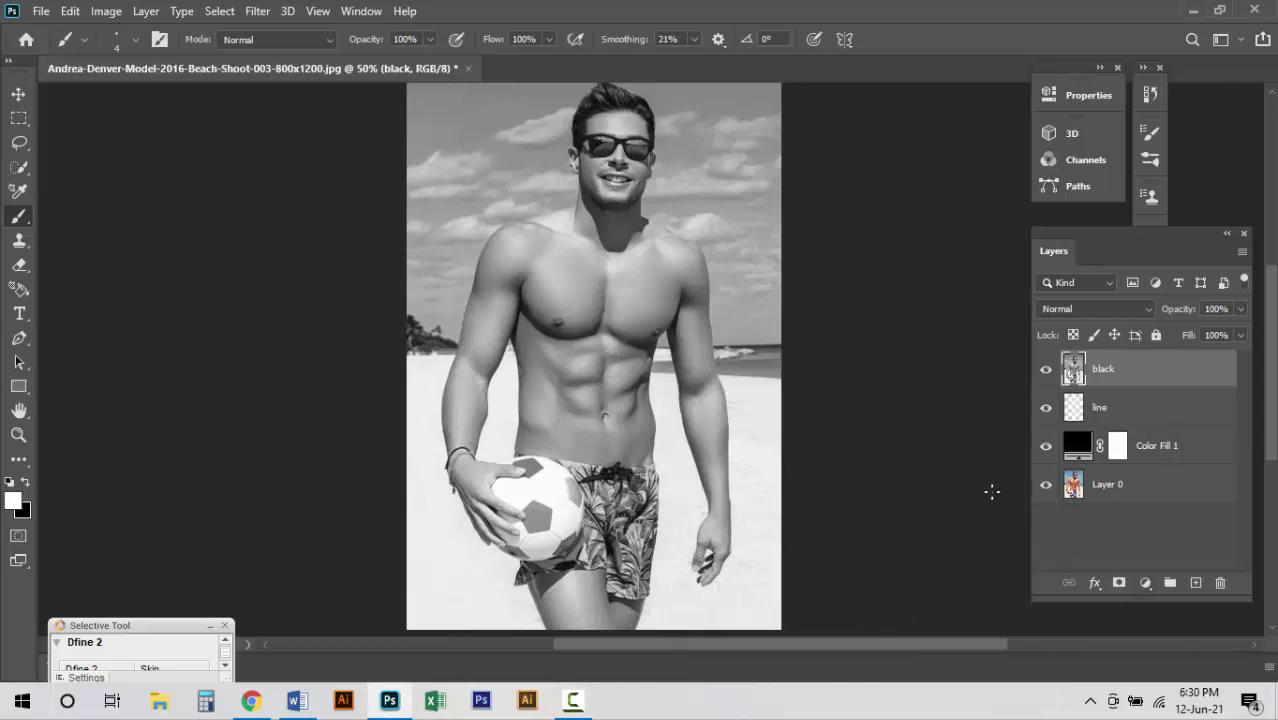
alt+click(1173, 385)
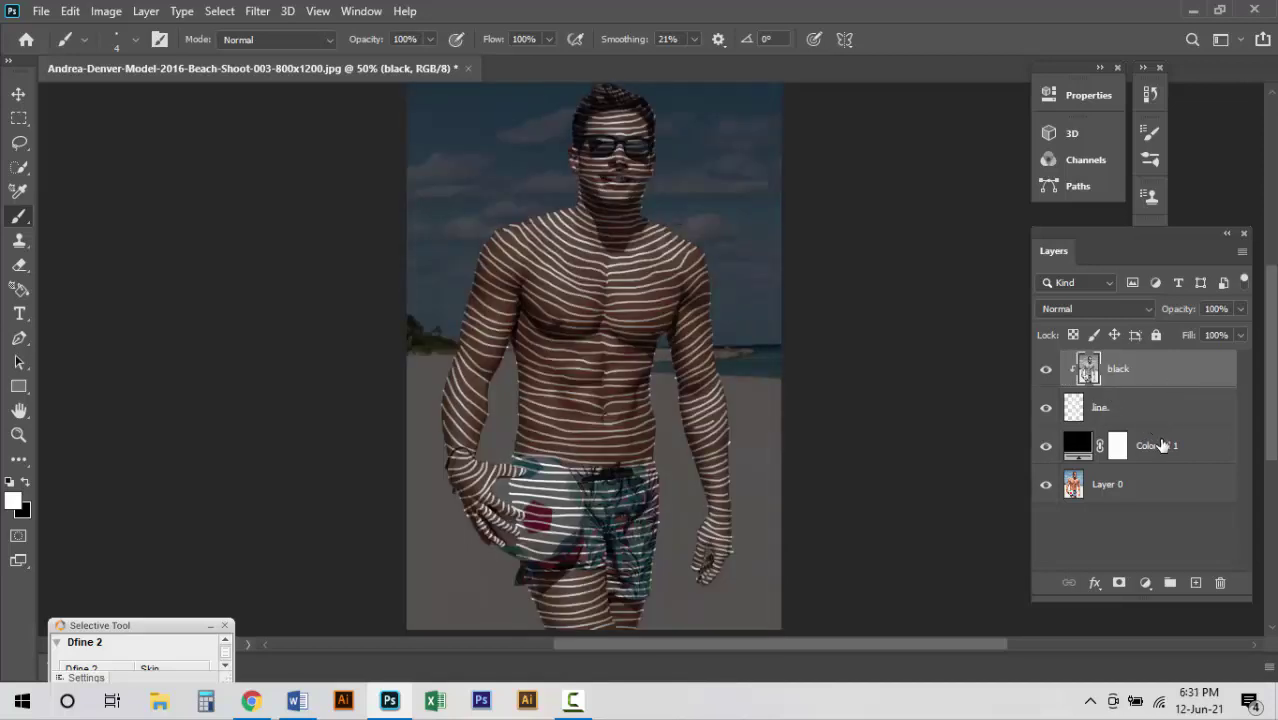
Raise Color Fill 1 opacity to 100% and reselect the black layer.
click(1161, 445)
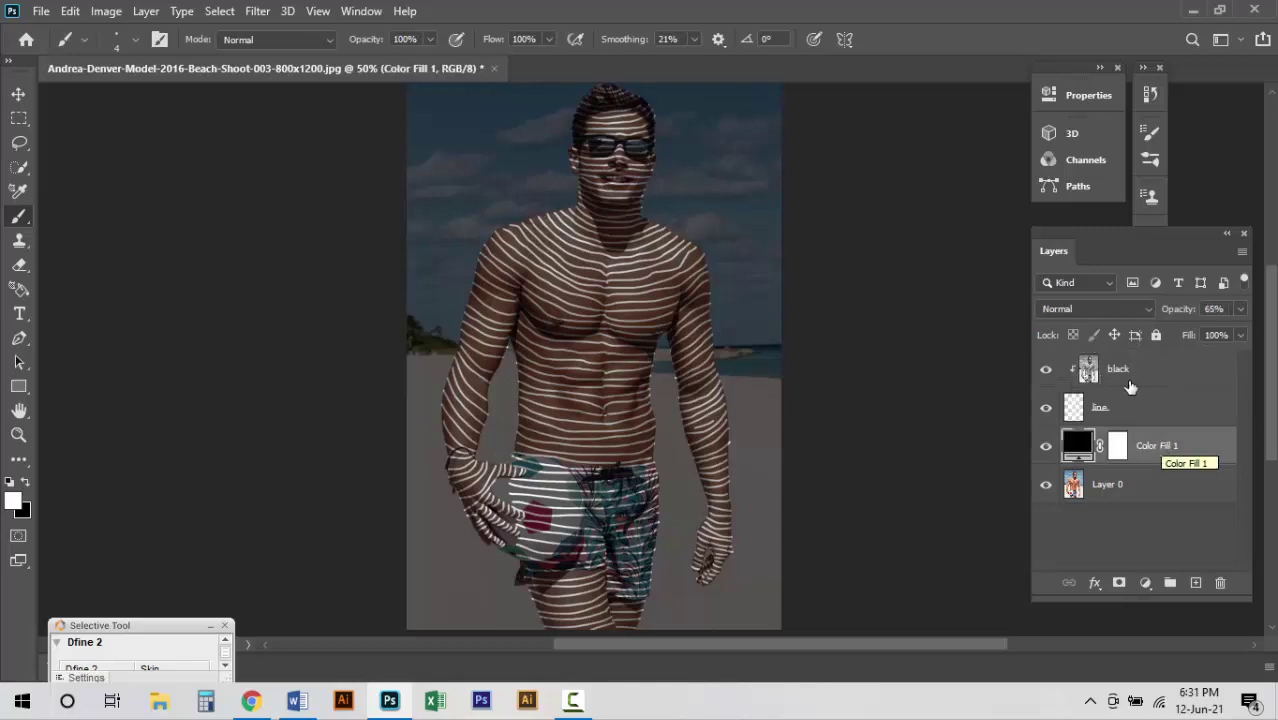
drag(1192, 316, 1215, 316)
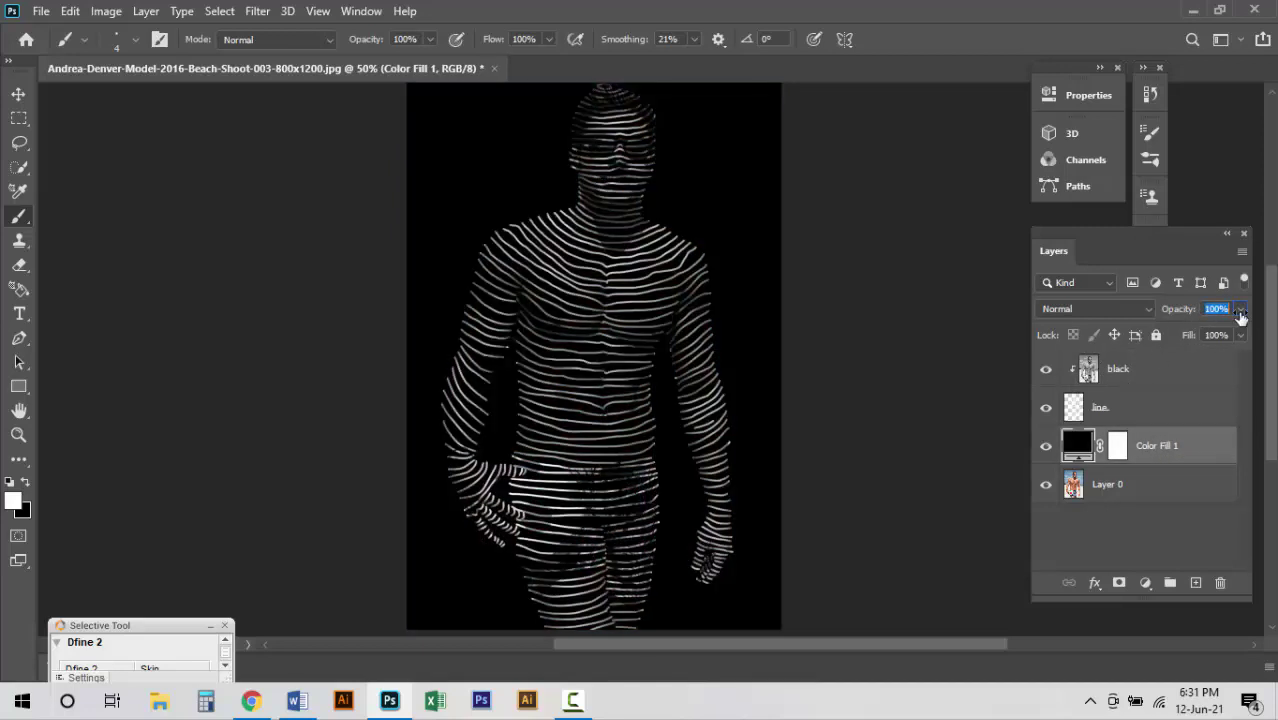
click(1240, 312)
click(1166, 372)
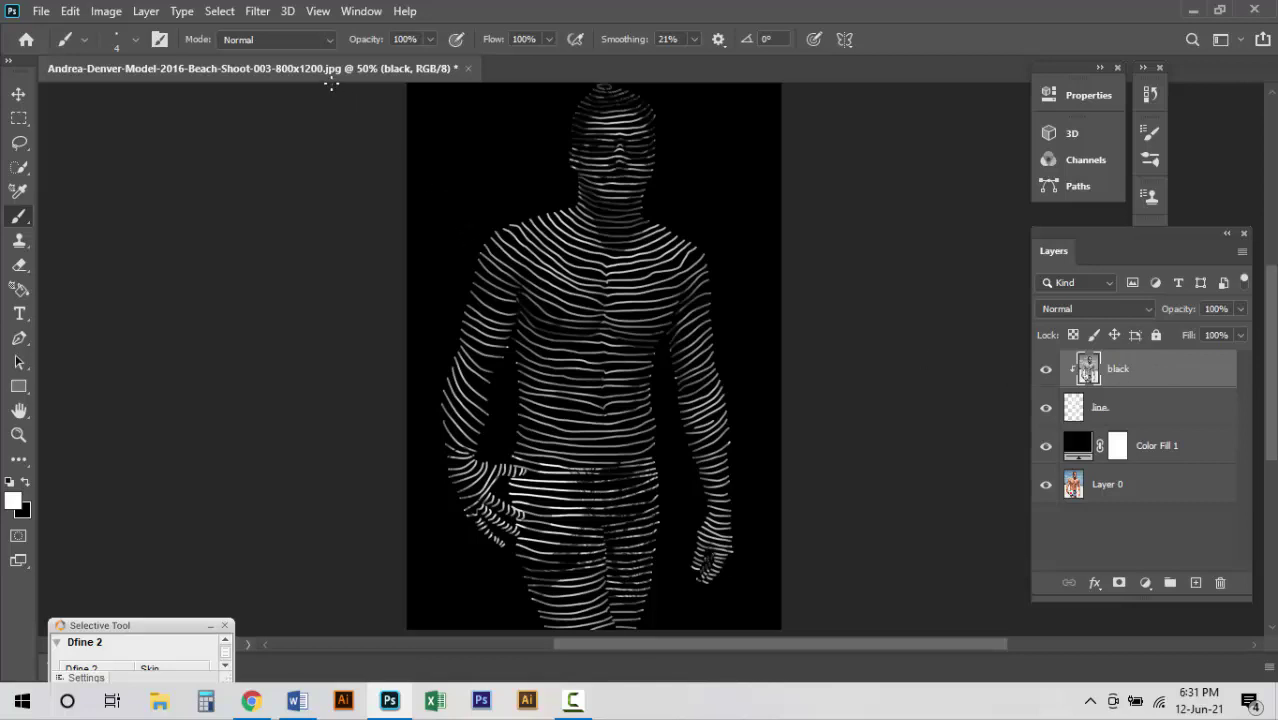
Release and re-clip the black layer to the line layer, keeping Color Fill 1 at 100% opacity.
key(ctrl+alt+g)
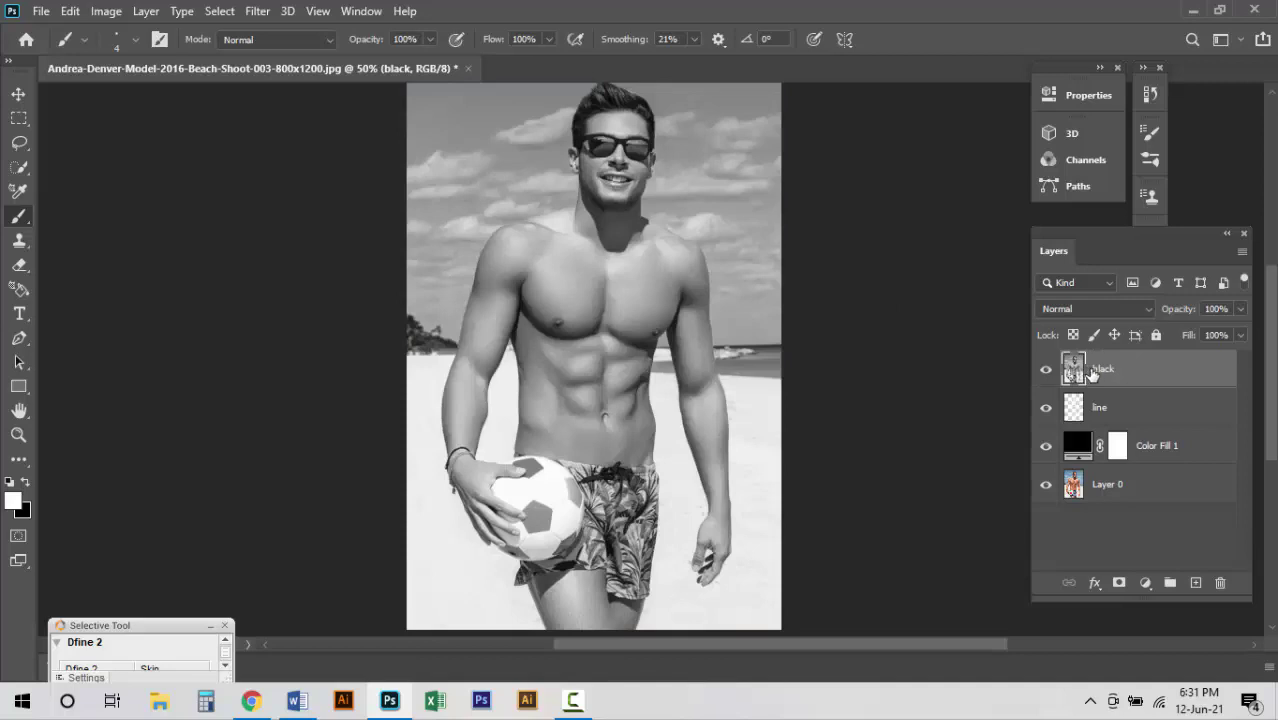
drag(1093, 372, 1178, 388)
alt+click(1178, 386)
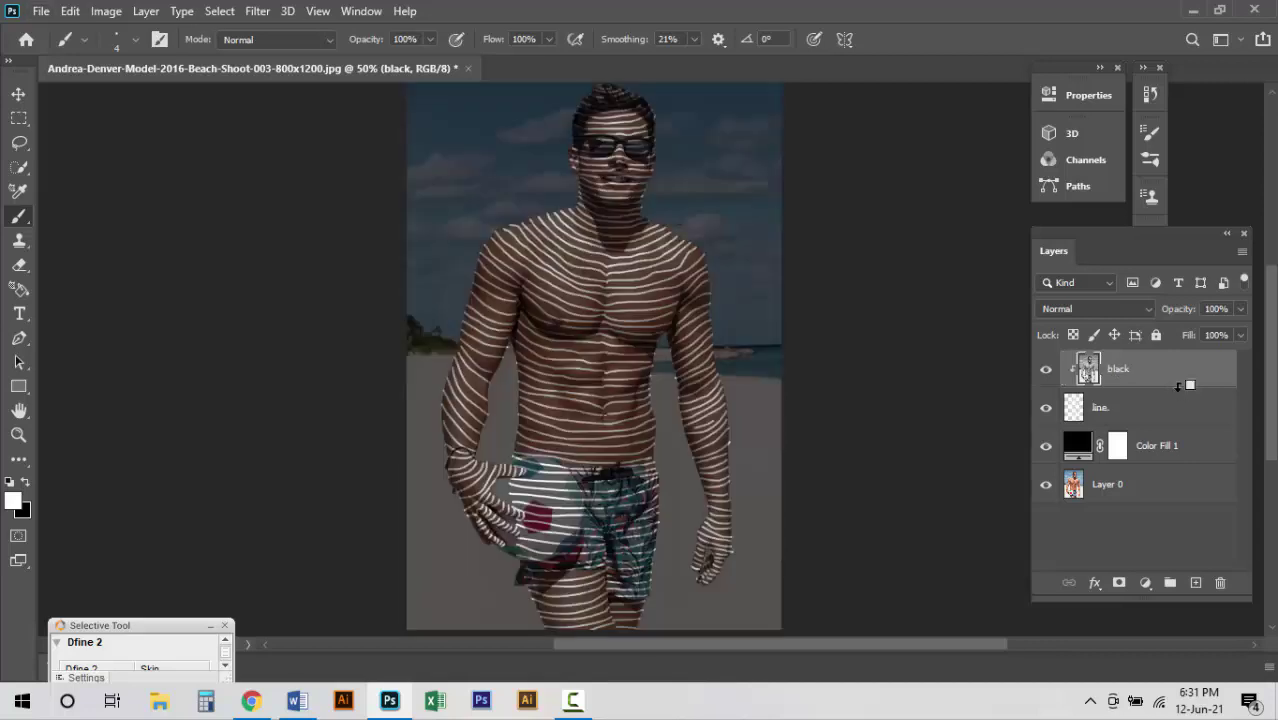
click(1069, 448)
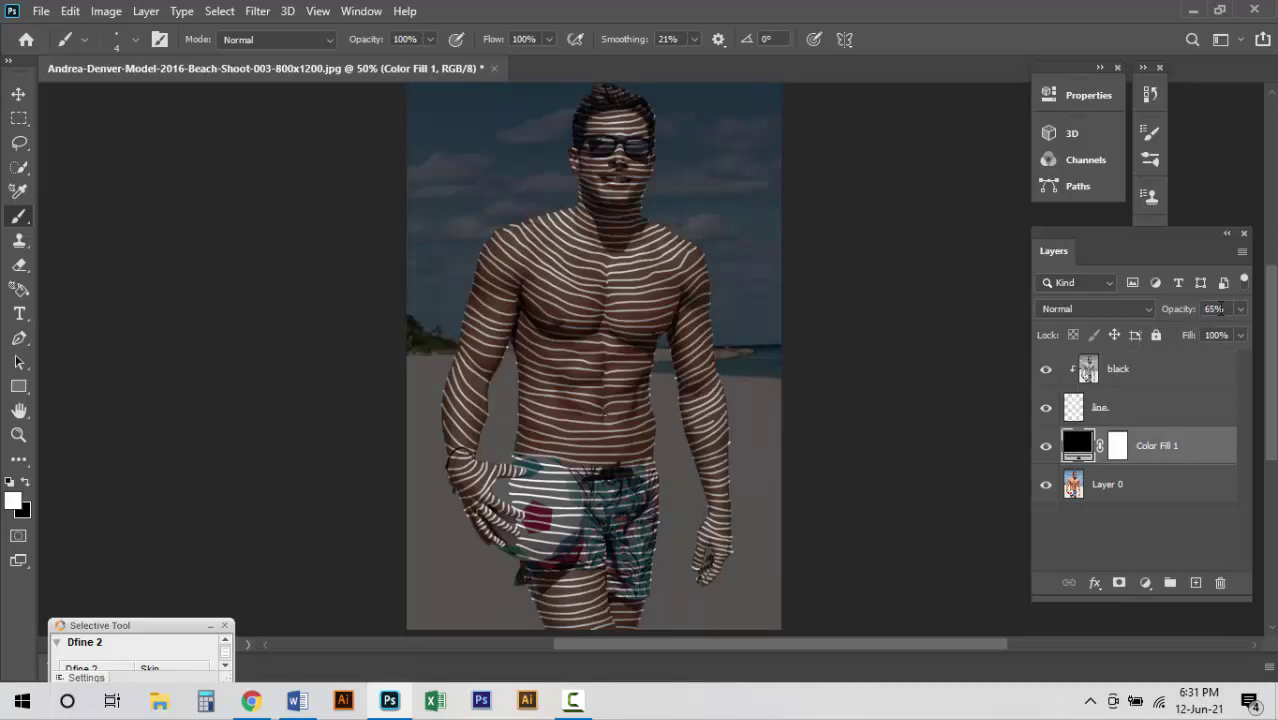
drag(1178, 312, 1238, 312)
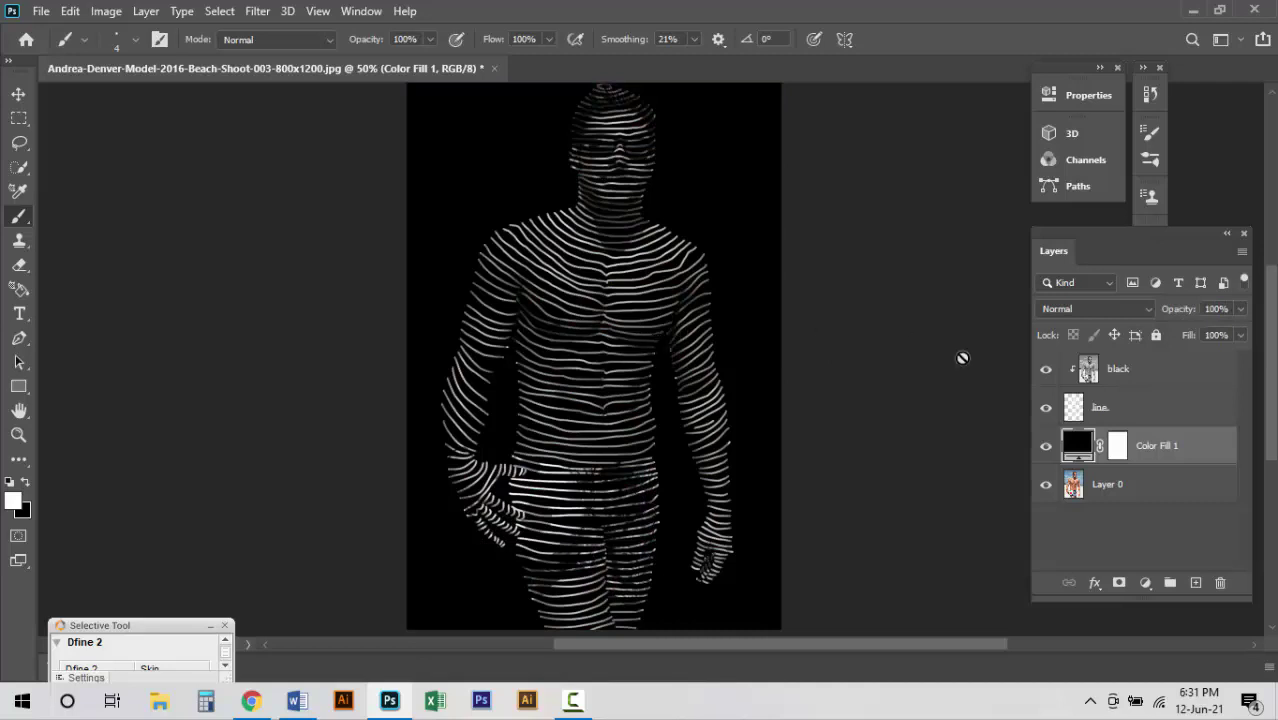
click(1118, 368)
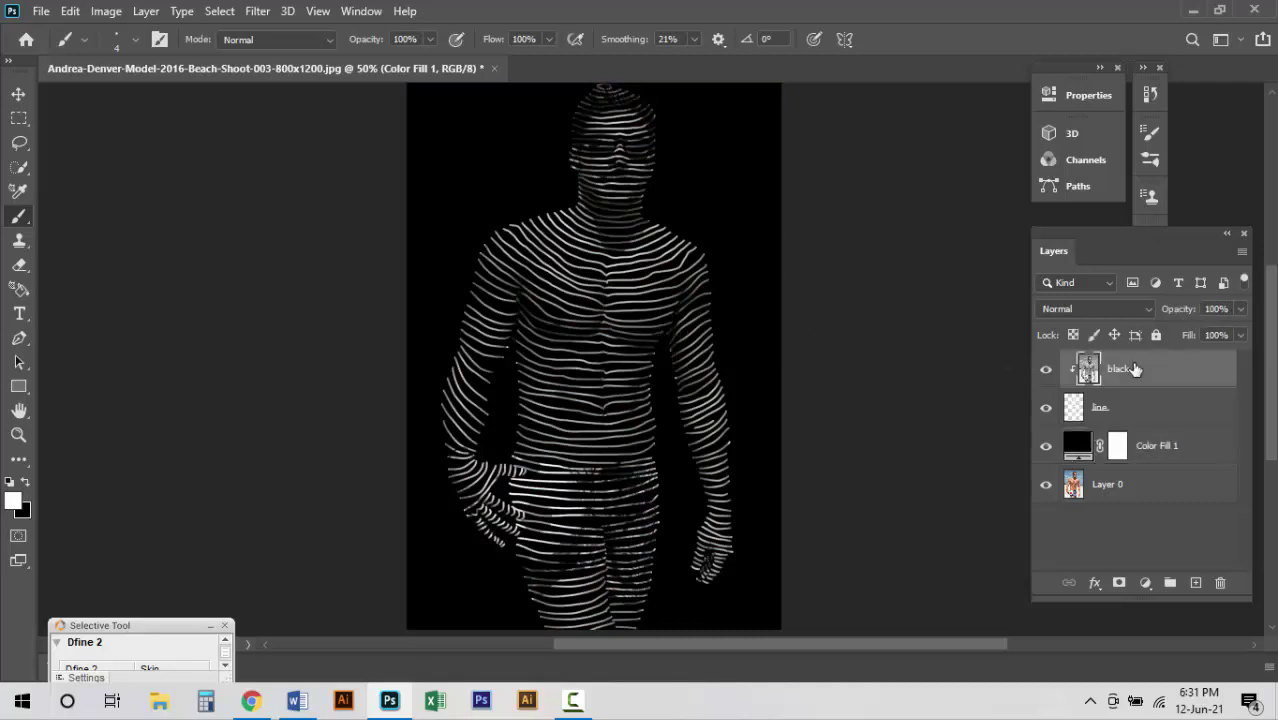
Apply Gaussian Blur to the black layer, settling on a 5.6-pixel radius after comparing previews.
click(257, 12)
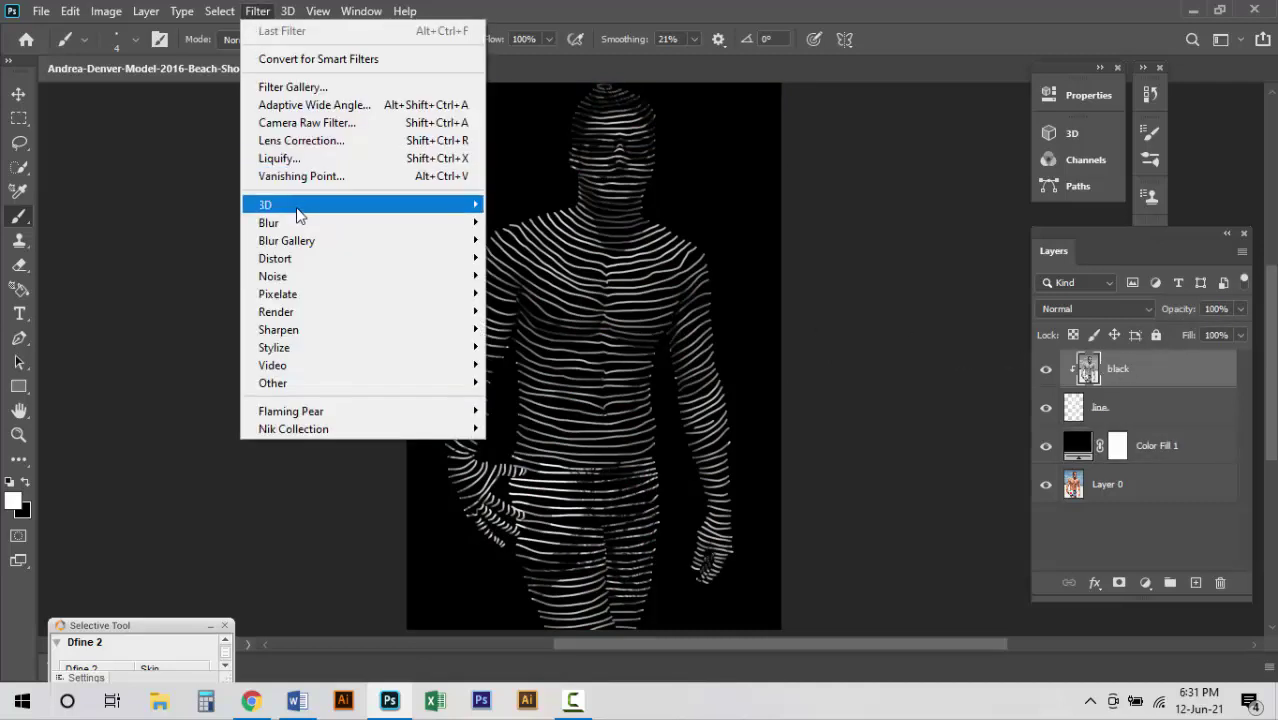
mouse_move(268, 222)
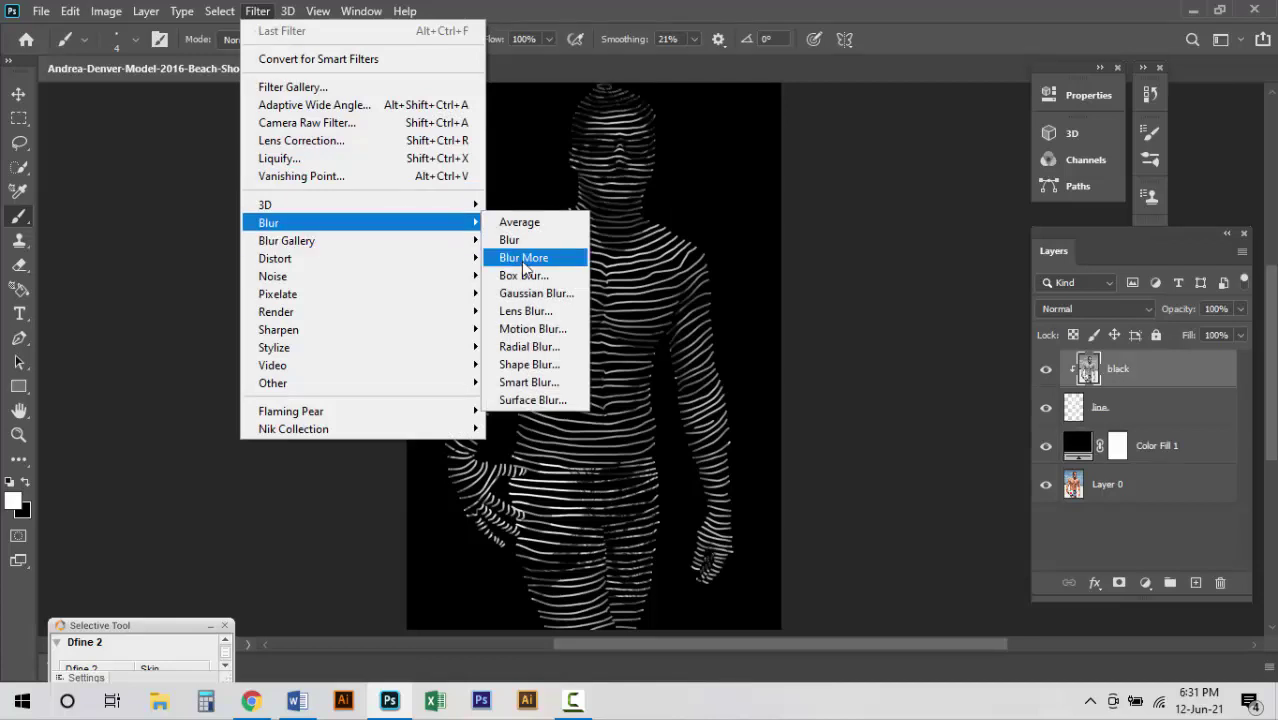
click(536, 293)
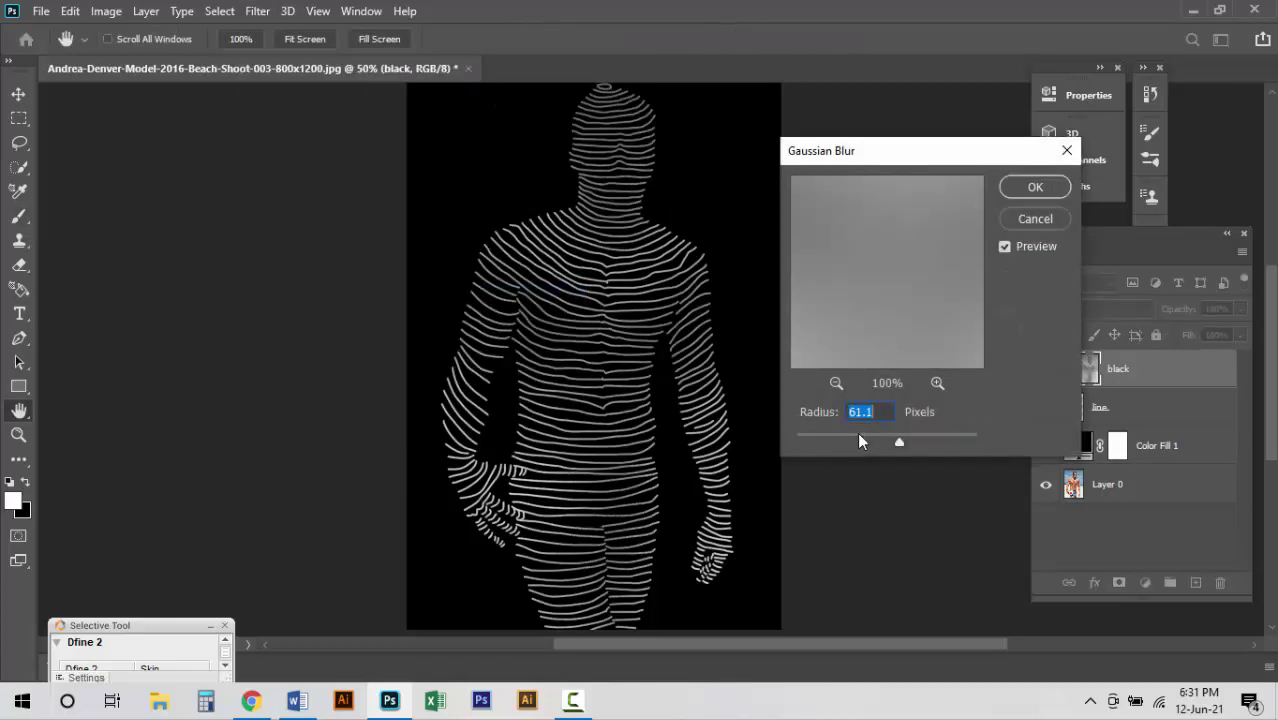
drag(899, 441, 836, 438)
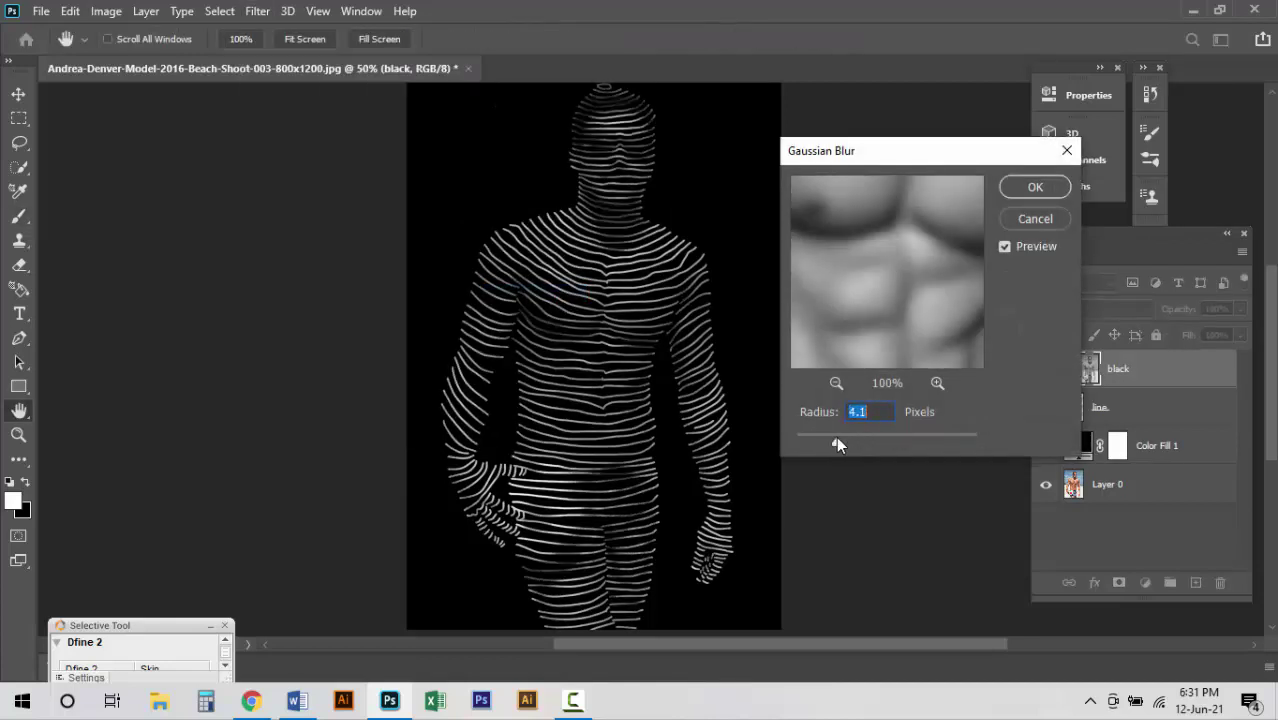
click(1004, 246)
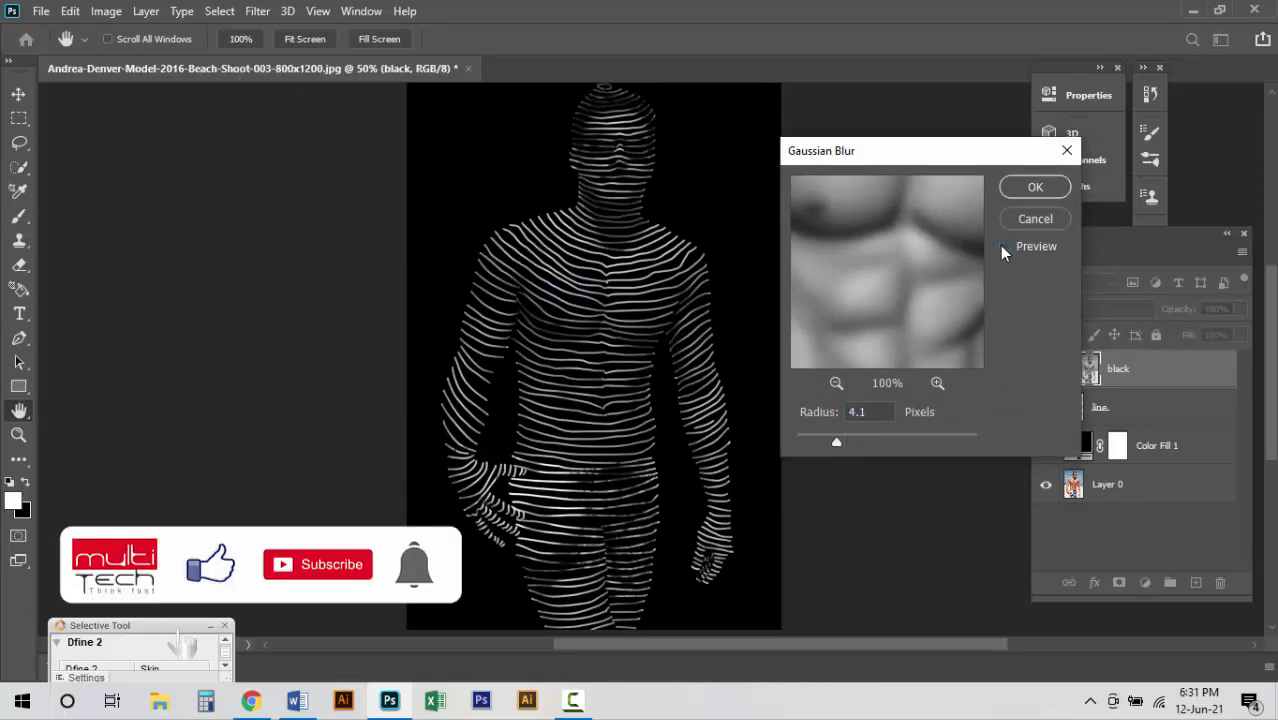
click(1001, 246)
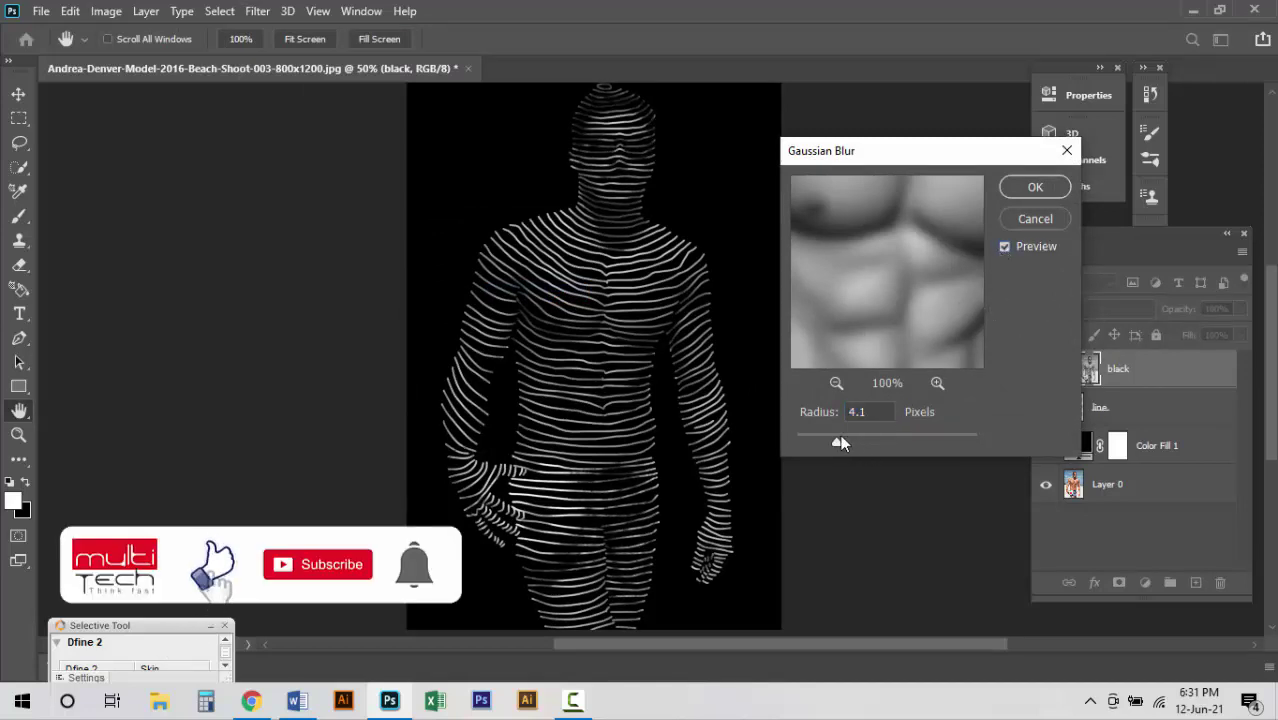
drag(840, 441, 847, 441)
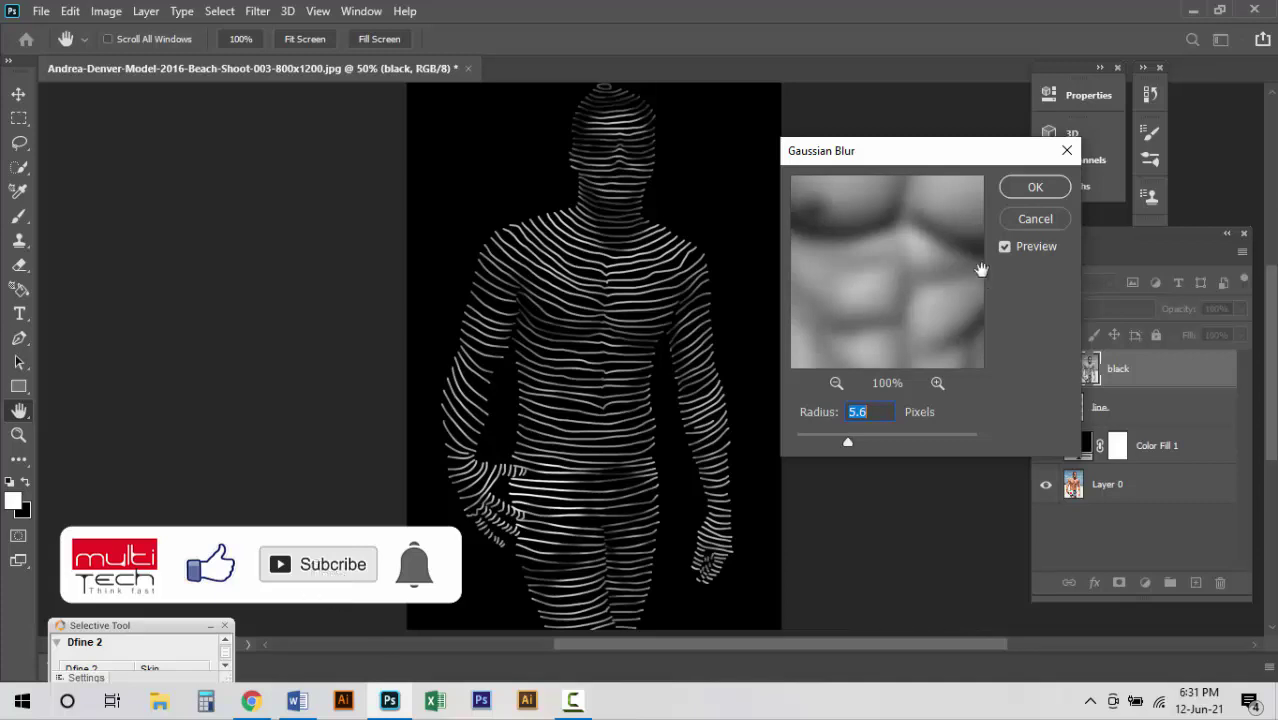
click(1006, 246)
click(1013, 247)
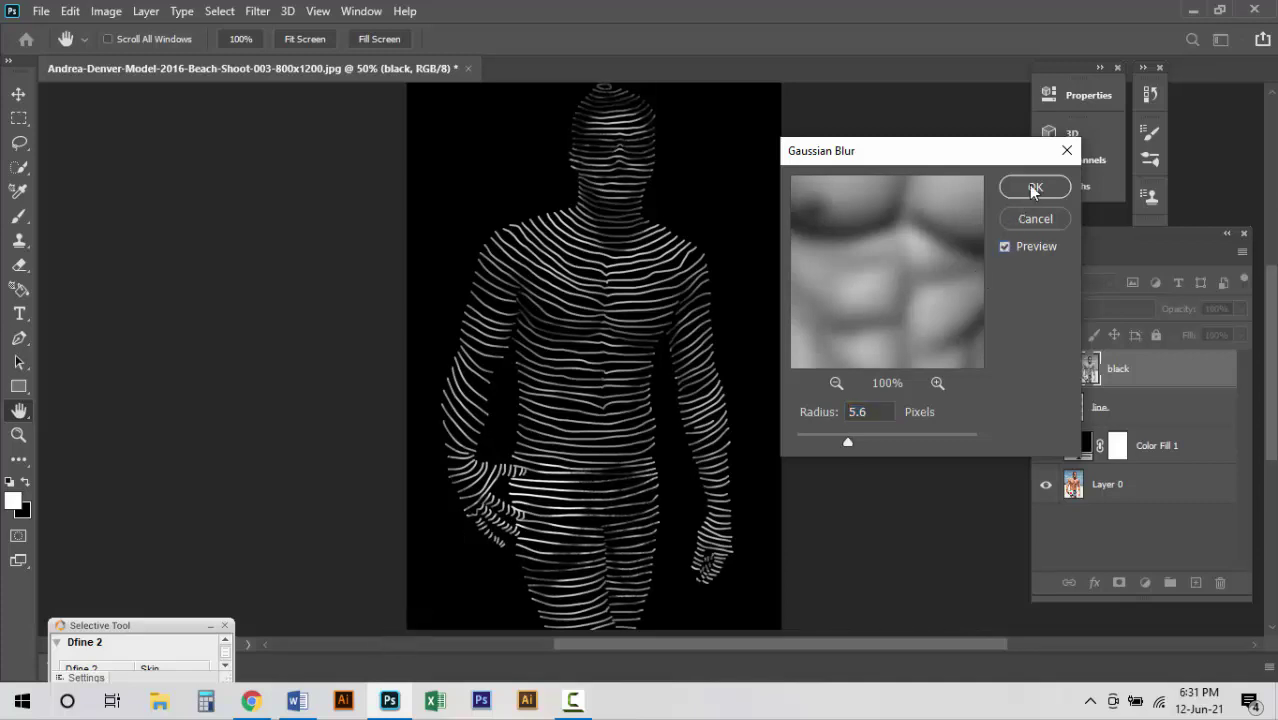
click(1033, 188)
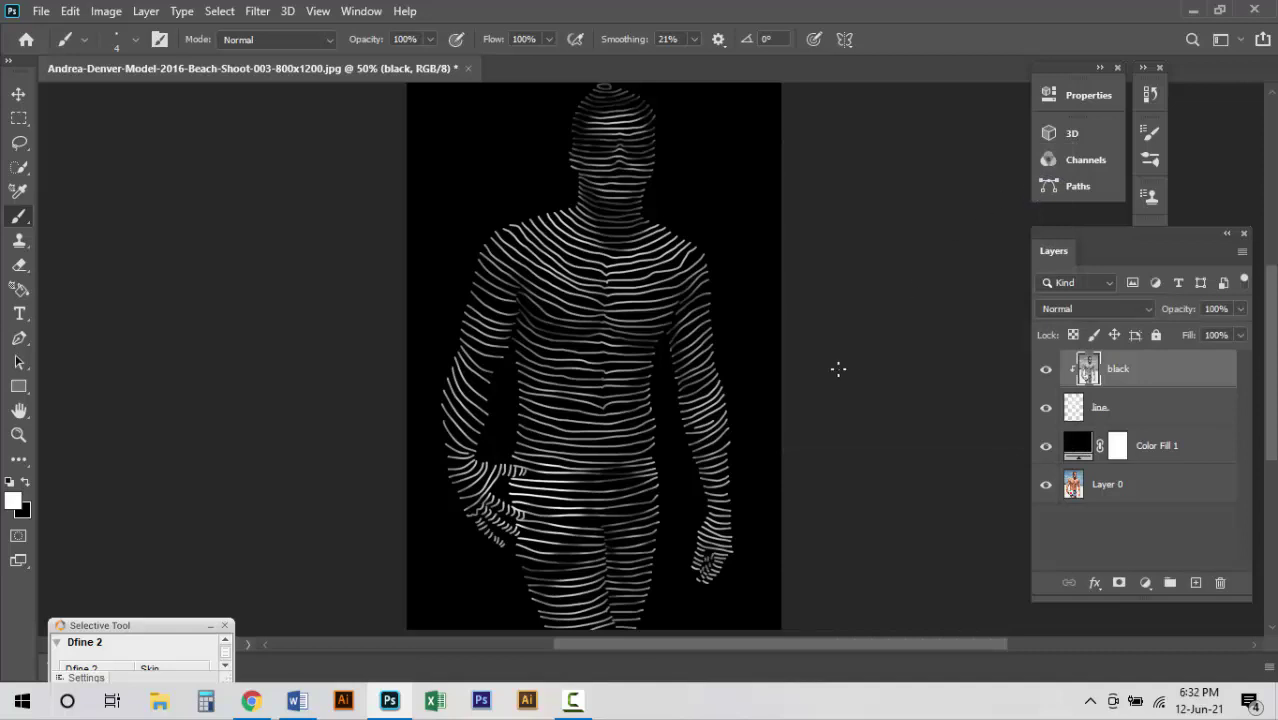
Set the pasteboard colour to Black and view the figure in full screen mode.
ctrl+alt+click(816, 370)
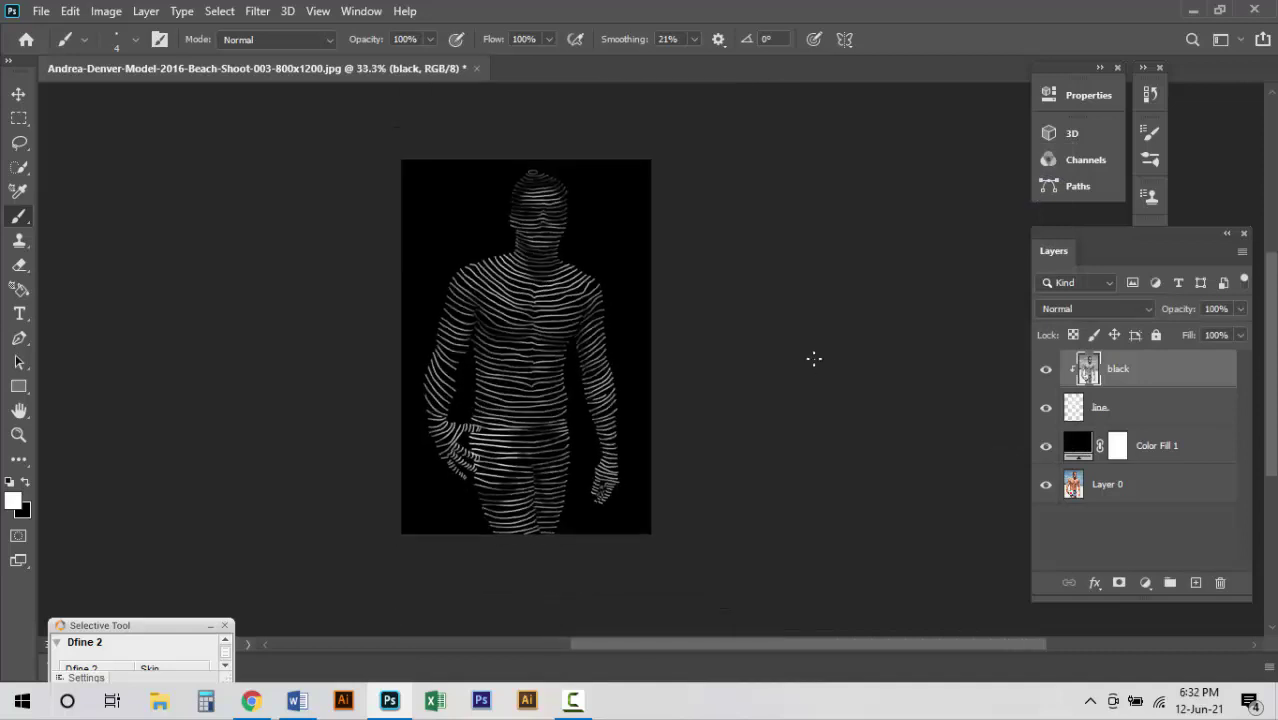
right_click(787, 297)
click(814, 324)
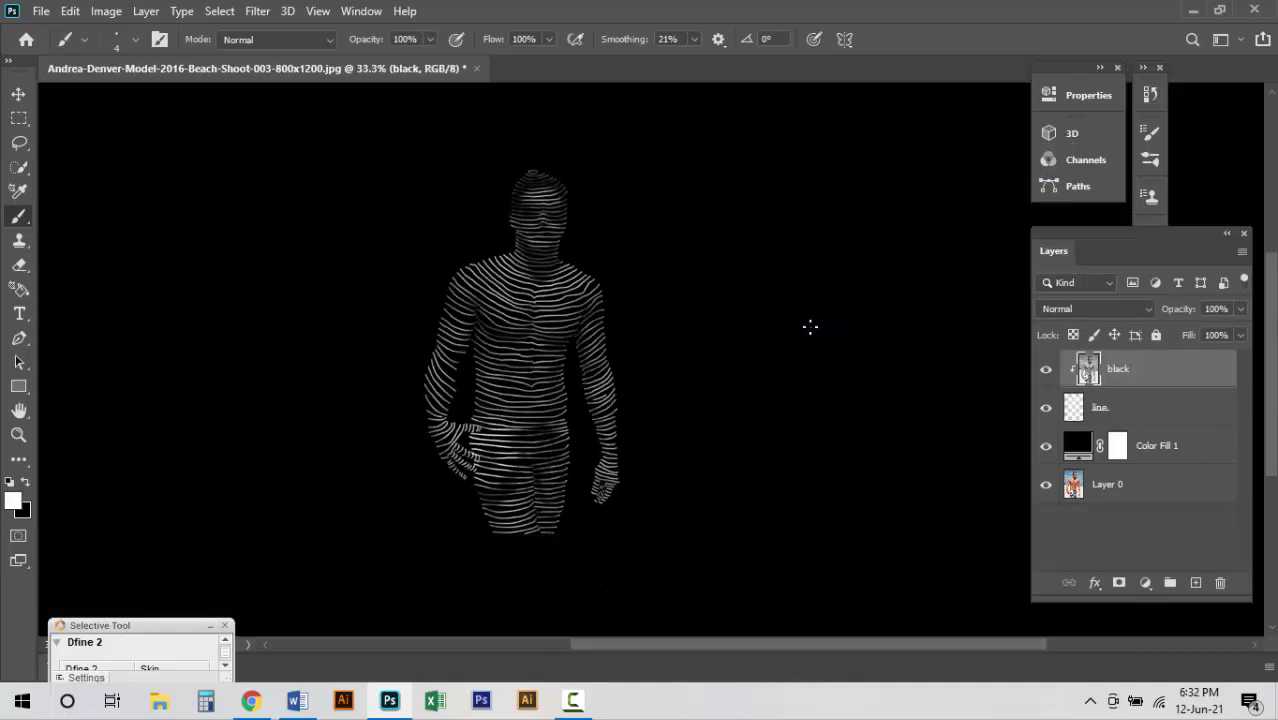
ctrl+click(698, 333)
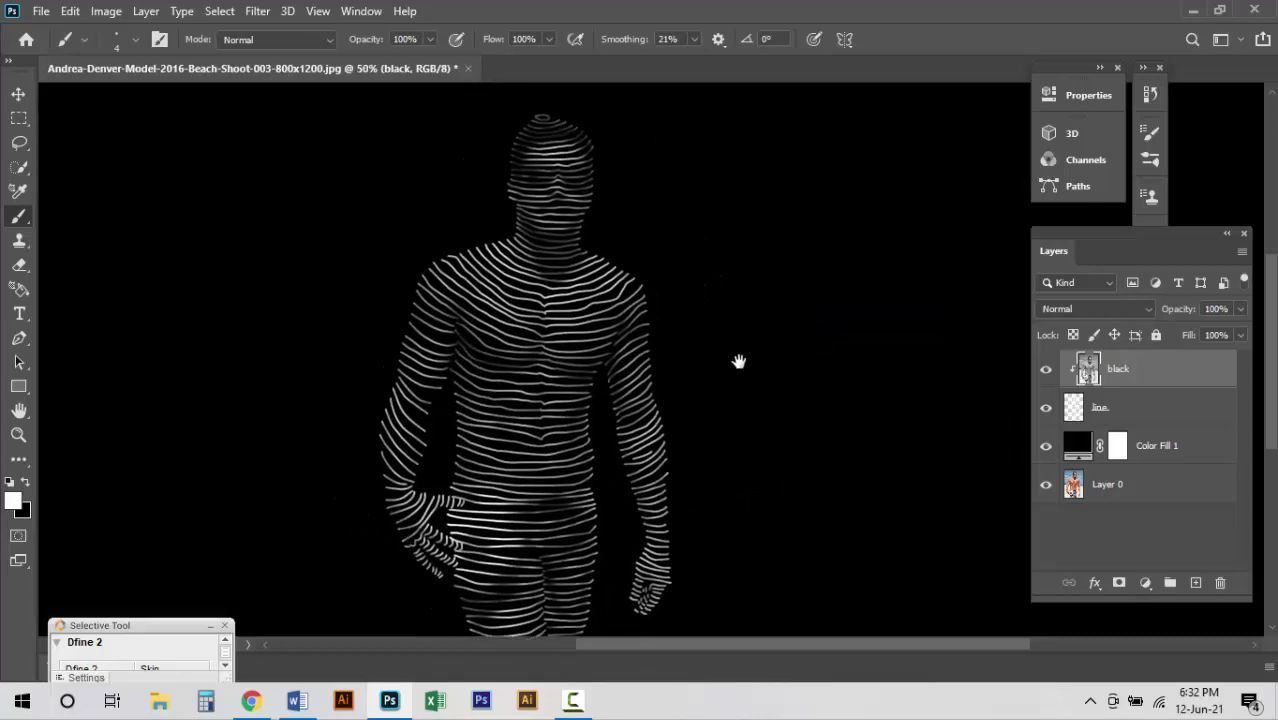
alt+click(778, 375)
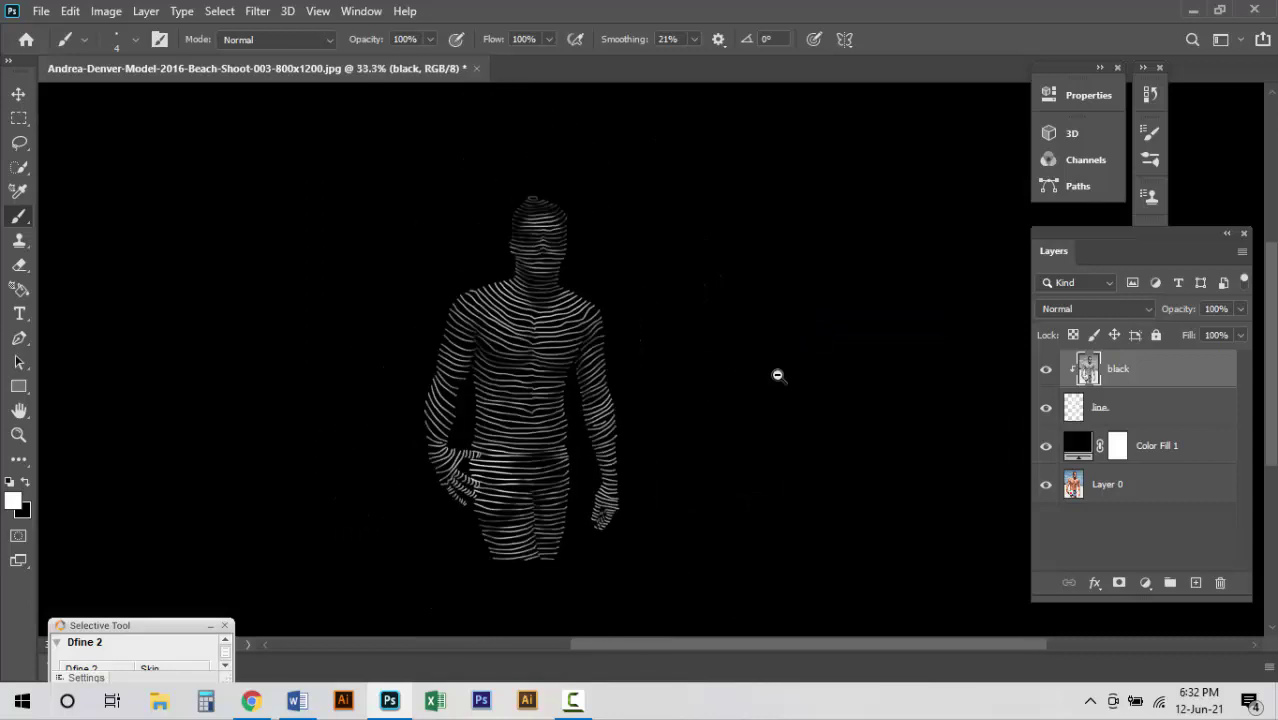
ctrl+click(785, 400)
key(f)
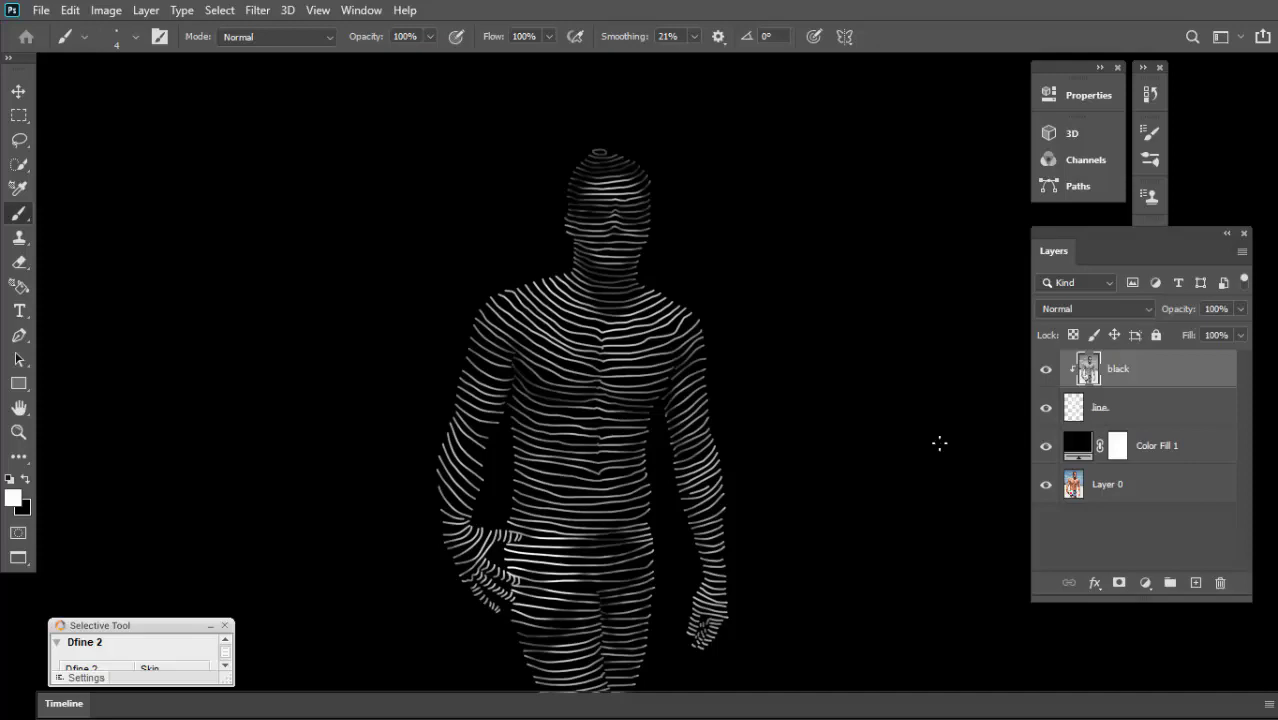